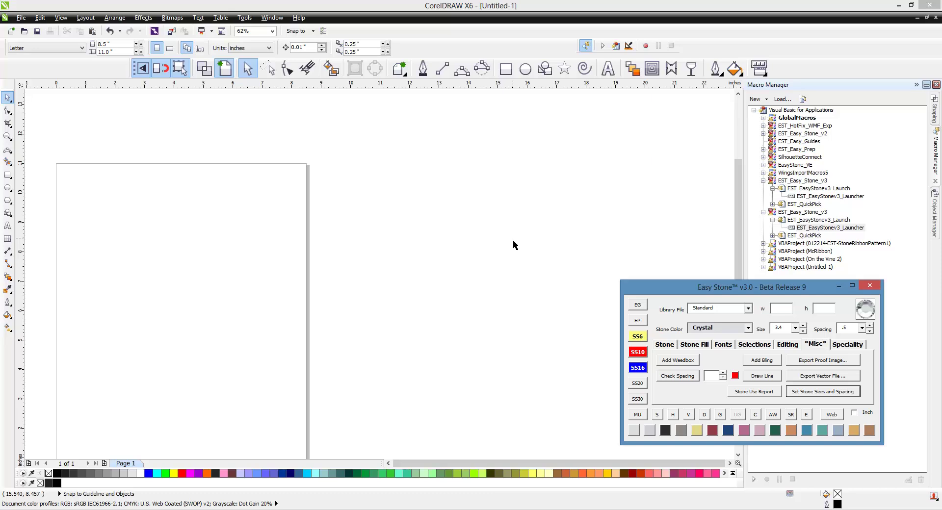
Step: Type the word WILD on the page with the Text tool
{"action": "left_click", "coordinate": [608, 68]}
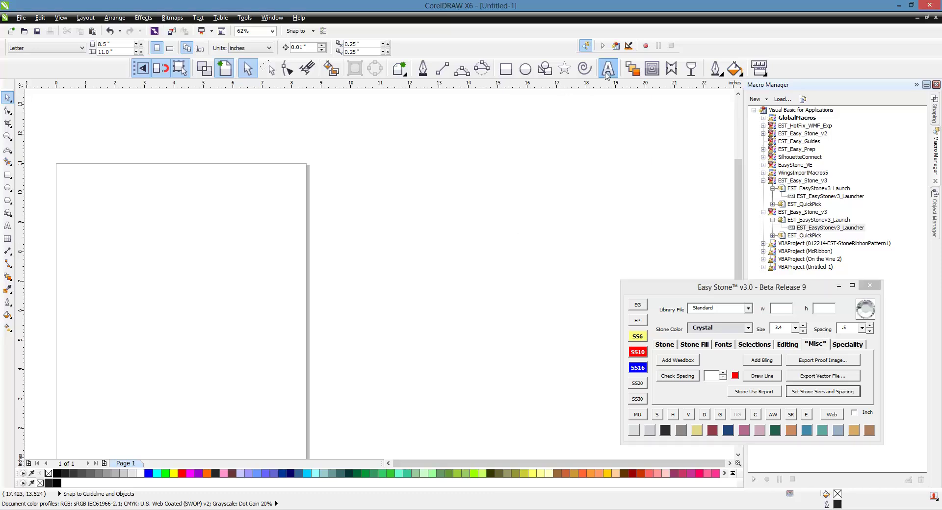
{"action": "left_click", "coordinate": [494, 234]}
{"action": "type", "text": "WILD"}
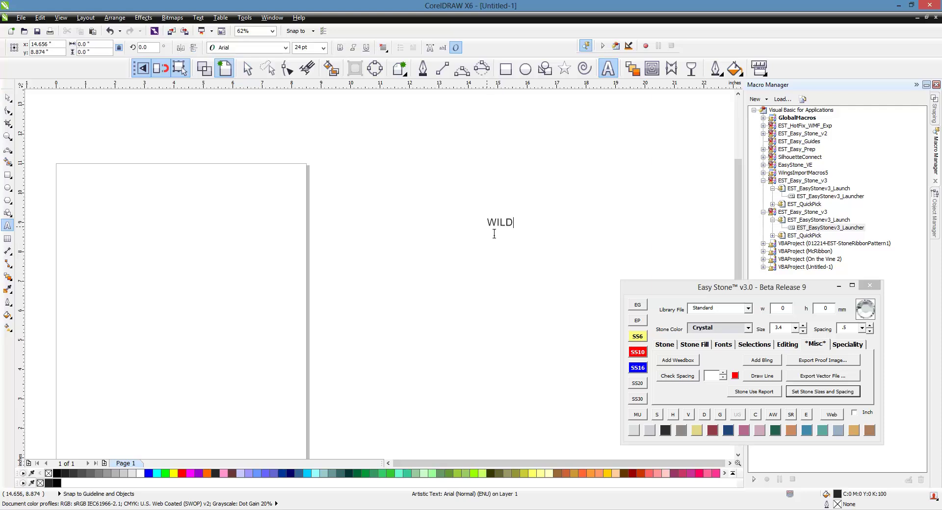
{"action": "key", "text": "Escape"}
{"action": "left_click", "coordinate": [8, 98]}
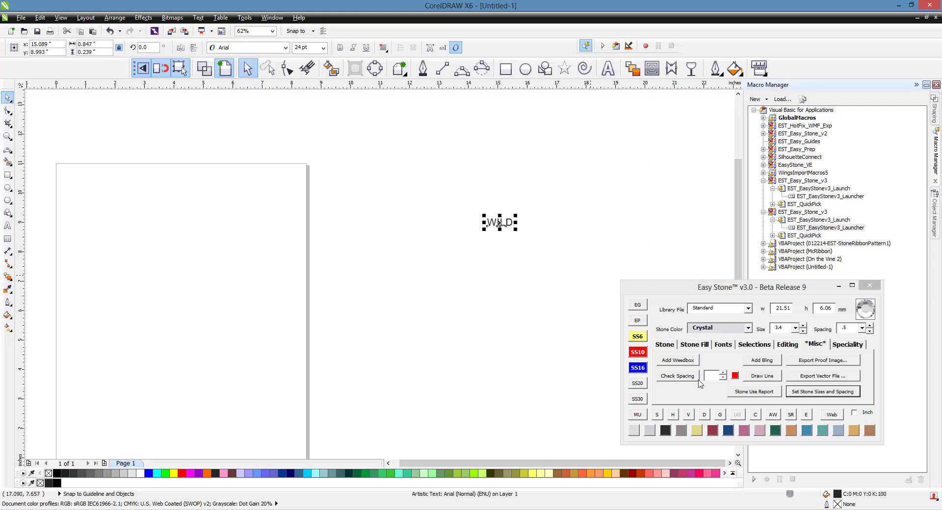
Step: Apply the EST - Athletic Condensed rhinestone font to WILD and enlarge the lettering
{"action": "left_click", "coordinate": [716, 347]}
{"action": "left_click", "coordinate": [702, 362]}
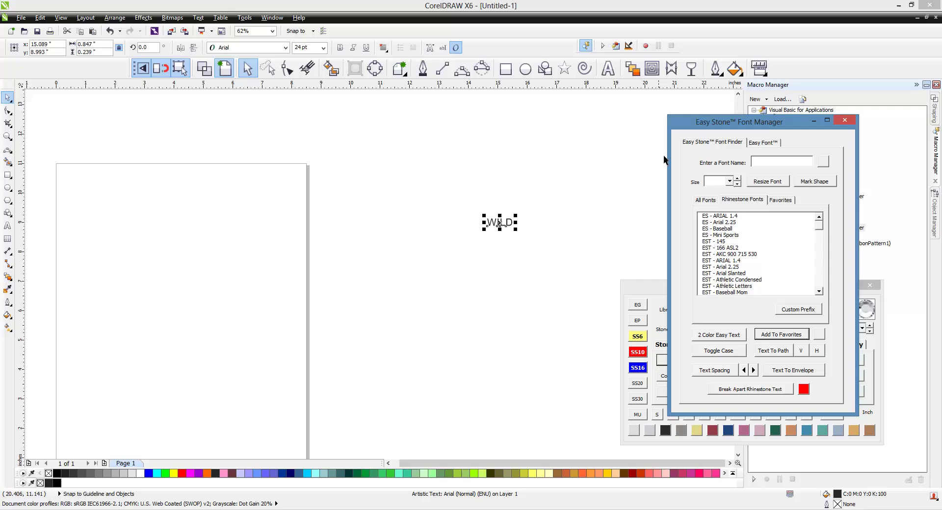
{"action": "left_click", "coordinate": [732, 279]}
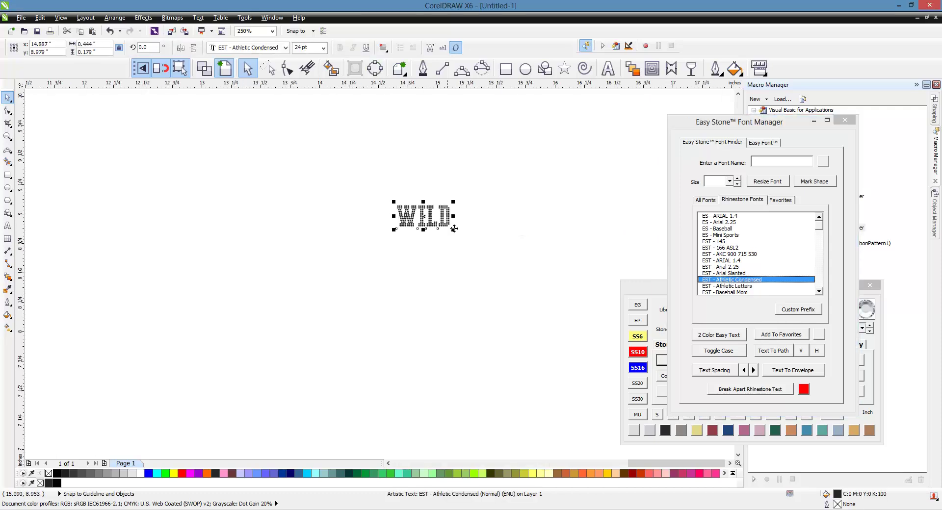
{"action": "left_click_drag", "start_coordinate": [532, 315], "coordinate": [382, 395]}
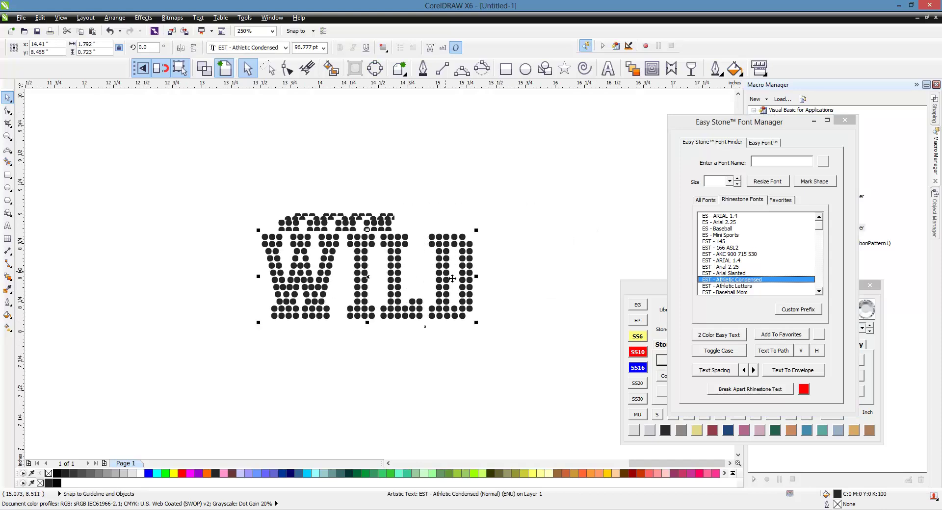
{"action": "left_click", "coordinate": [452, 278]}
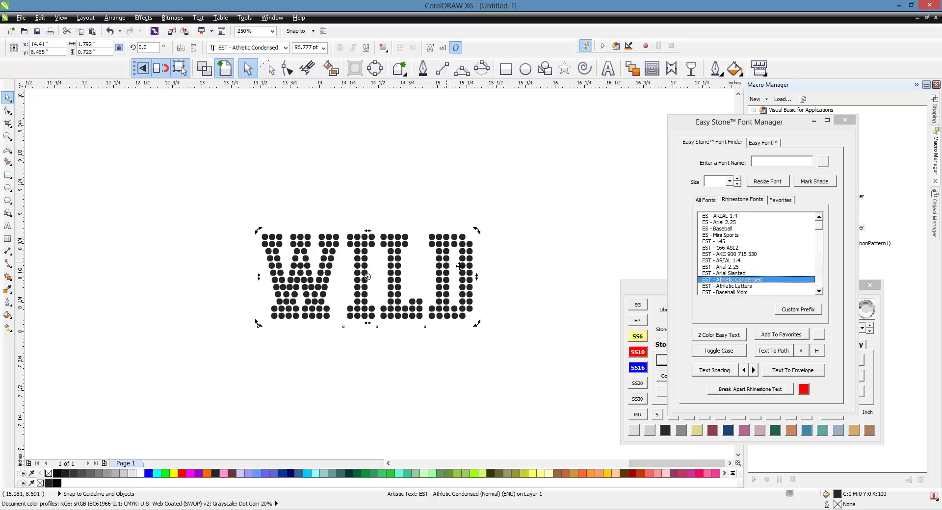
Step: Resize the WILD lettering to 3.4 stones in the Easy Stone Font Manager
{"action": "left_click", "coordinate": [729, 182]}
{"action": "left_click", "coordinate": [730, 182]}
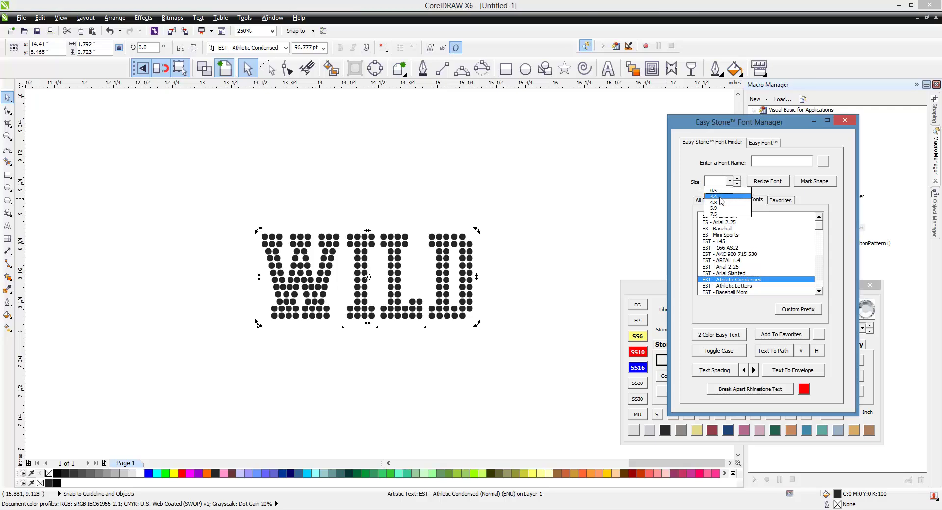
{"action": "left_click", "coordinate": [720, 197]}
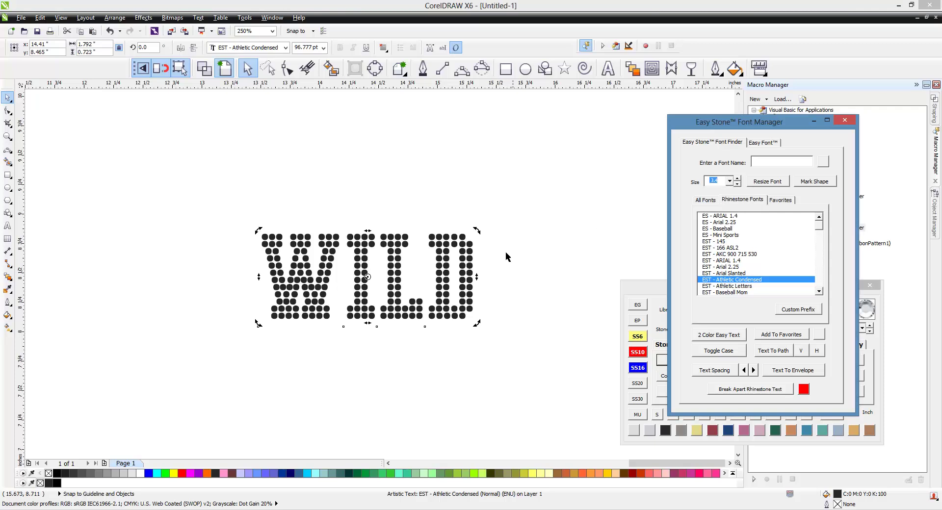
{"action": "left_click", "coordinate": [778, 185]}
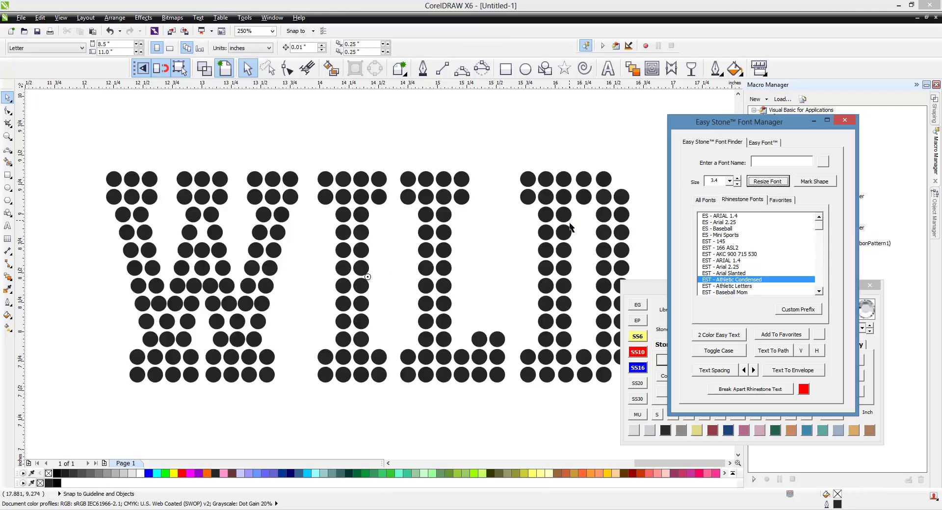
Step: Select a single stone of the W to check it is a separate circle, then deselect
{"action": "left_click", "coordinate": [252, 202]}
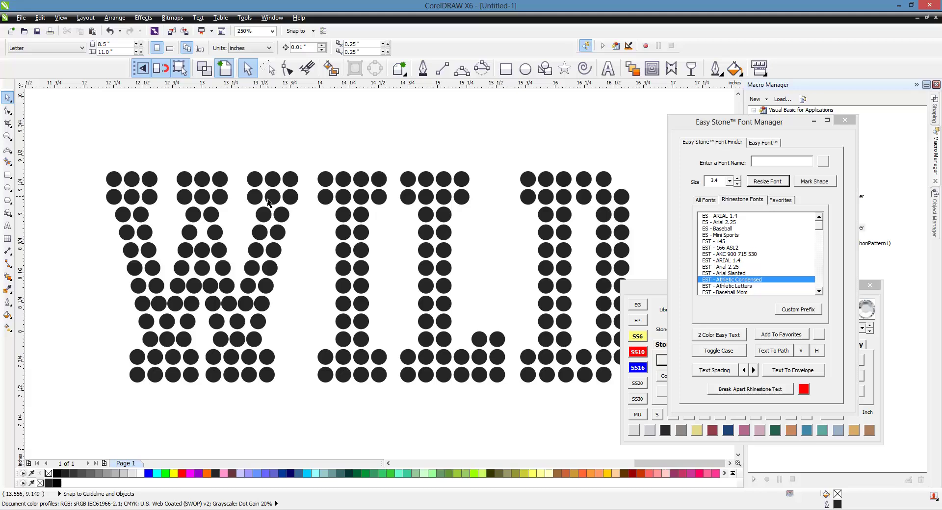
{"action": "left_click", "coordinate": [290, 179]}
{"action": "left_click", "coordinate": [638, 286]}
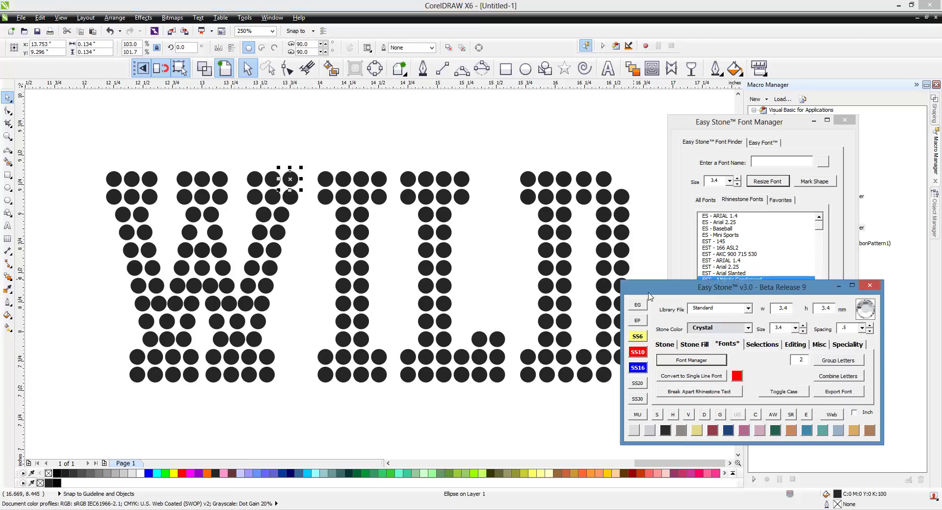
{"action": "left_click", "coordinate": [435, 144]}
Step: Marquee-select all 212 WILD stones and resize them to stone size 4.8
{"action": "scroll", "coordinate": [253, 204], "scroll_direction": "down", "scroll_amount": 2}
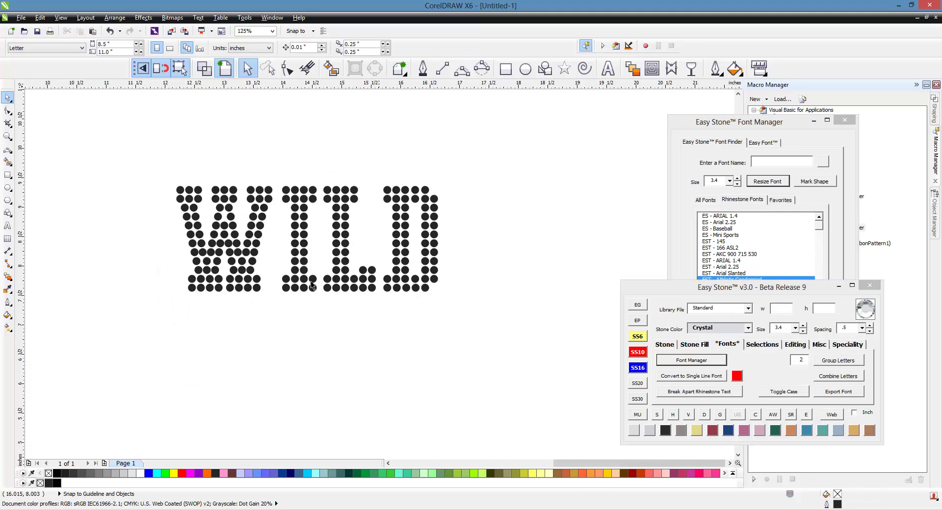
{"action": "left_click_drag", "start_coordinate": [148, 169], "coordinate": [484, 317]}
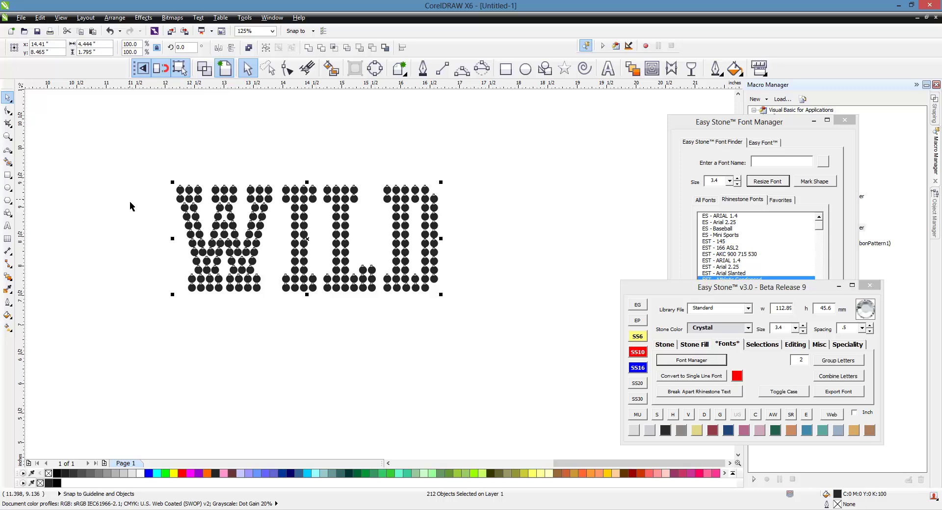
{"action": "left_click_drag", "start_coordinate": [136, 162], "coordinate": [462, 302]}
{"action": "left_click", "coordinate": [730, 181]}
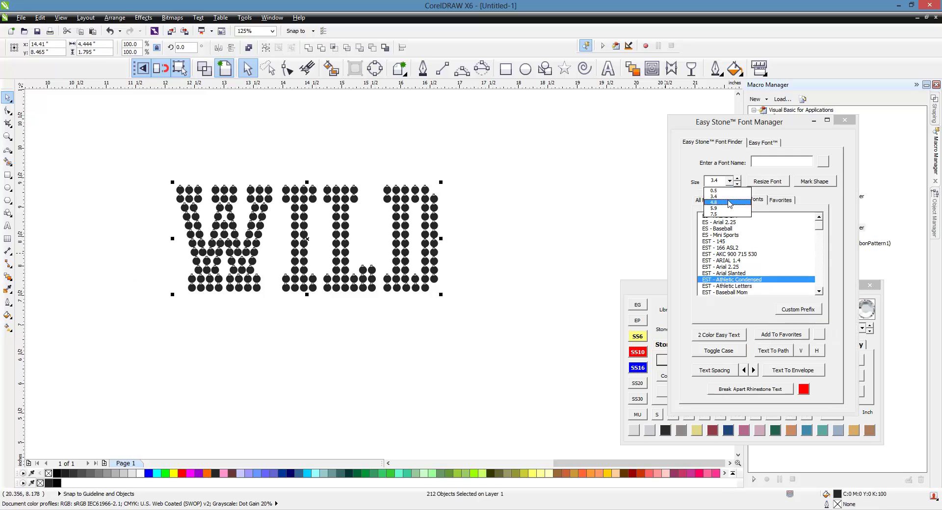
{"action": "left_click", "coordinate": [731, 202]}
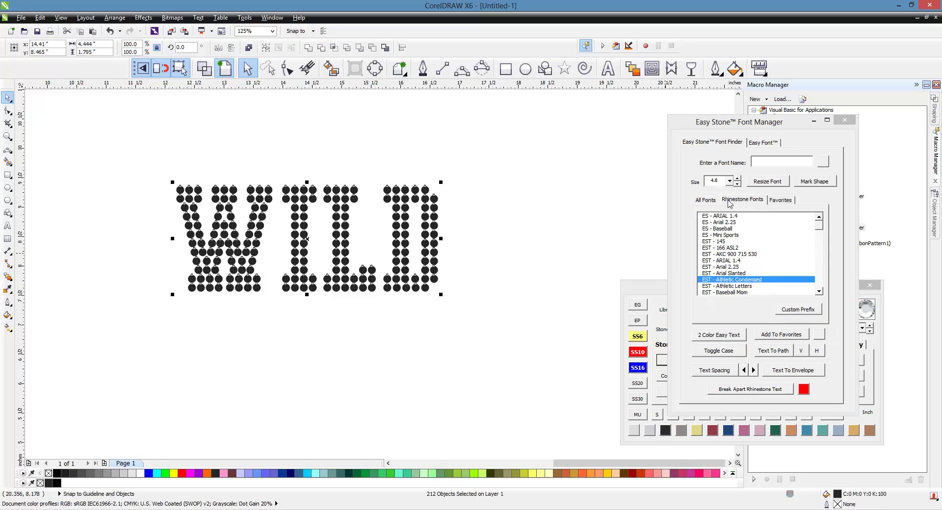
{"action": "left_click", "coordinate": [768, 182]}
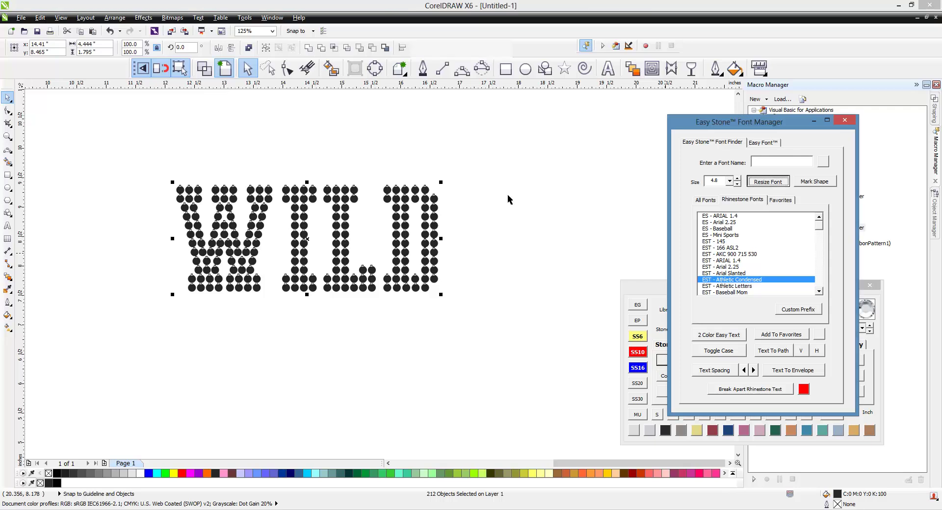
{"action": "left_click_drag", "start_coordinate": [86, 135], "coordinate": [546, 335]}
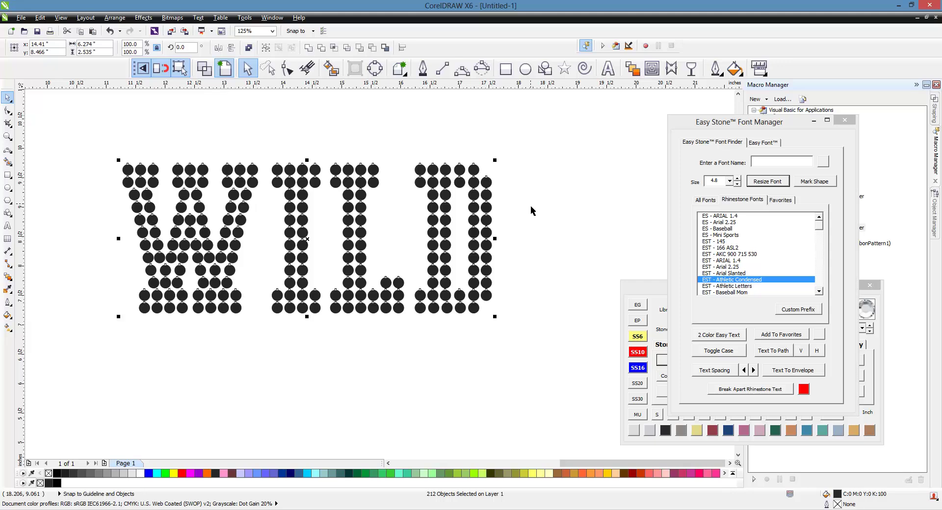
{"action": "left_click", "coordinate": [725, 186]}
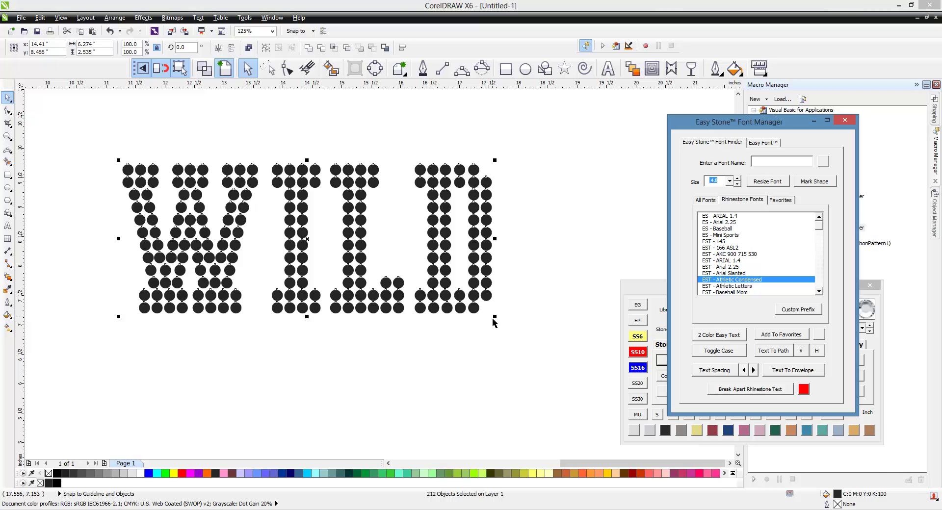
Step: Enter stone size 2.6, resize WILD, then reselect all its stones
{"action": "left_click", "coordinate": [730, 181]}
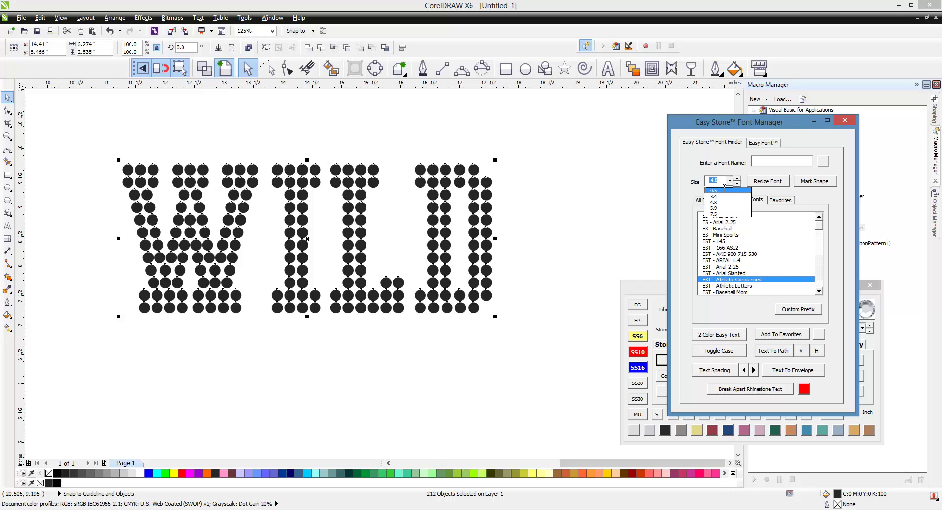
{"action": "left_click", "coordinate": [725, 185]}
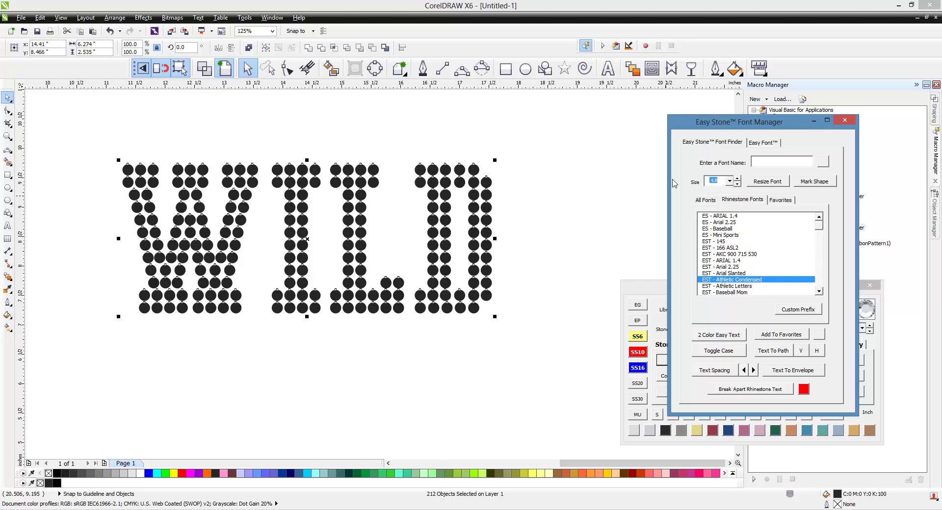
{"action": "type", "text": "2.6"}
{"action": "left_click", "coordinate": [762, 187]}
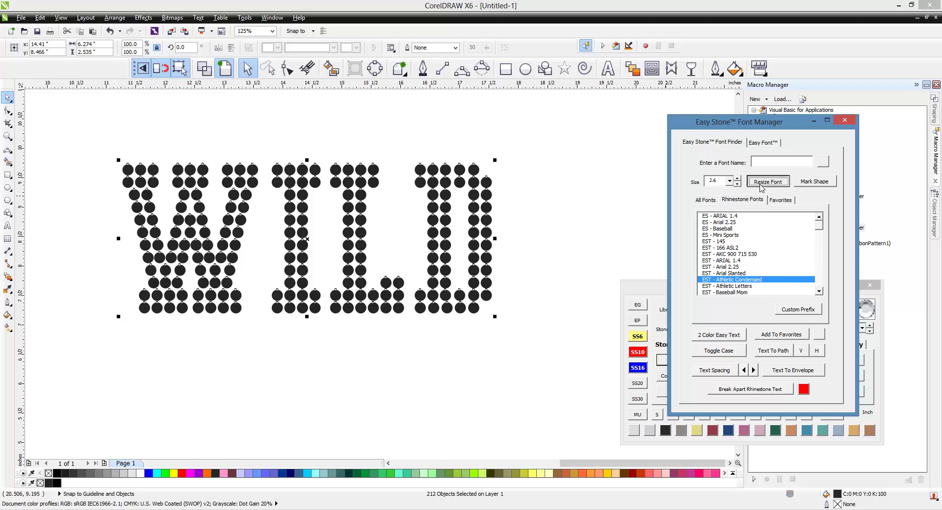
{"action": "left_click_drag", "start_coordinate": [164, 178], "coordinate": [460, 310]}
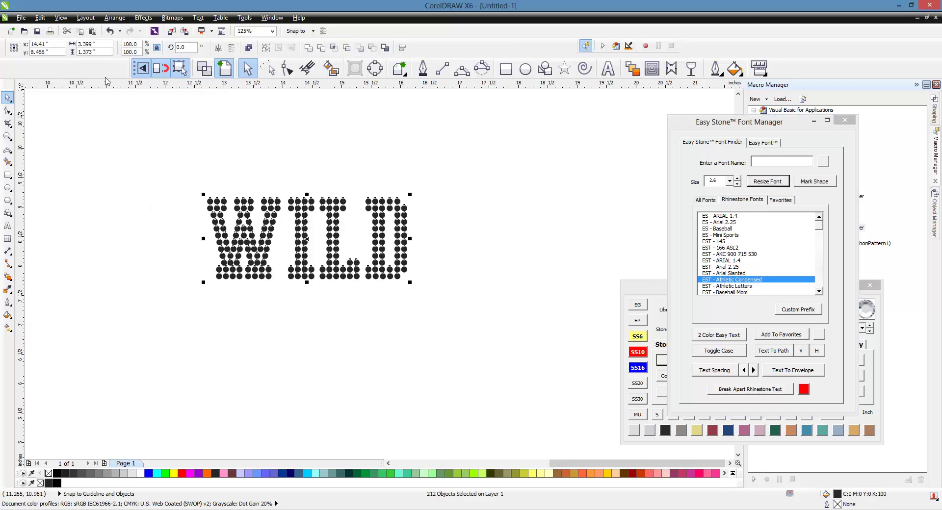
{"action": "left_click", "coordinate": [106, 212]}
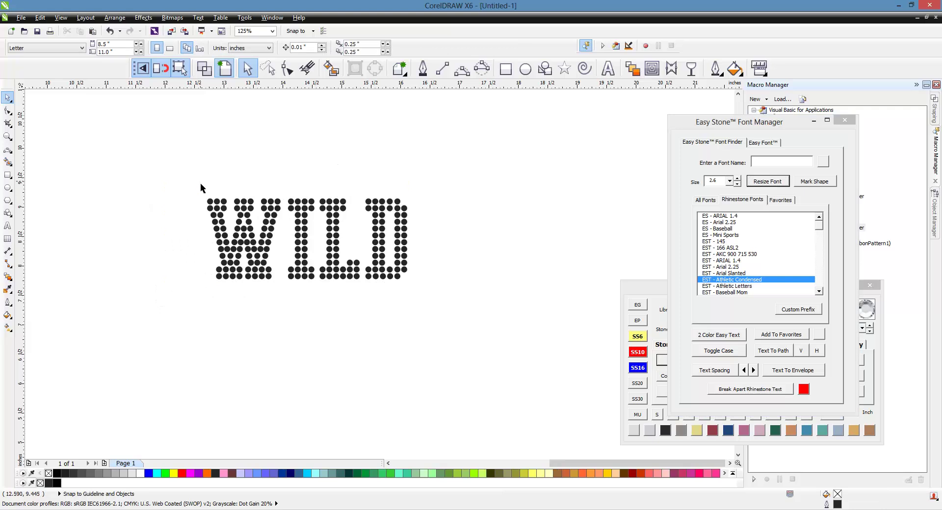
{"action": "left_click_drag", "start_coordinate": [166, 175], "coordinate": [446, 304]}
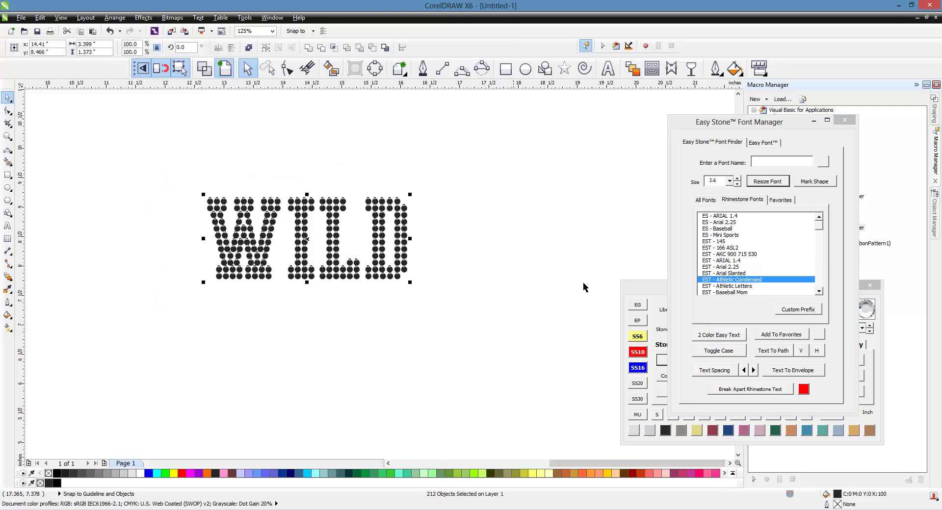
{"action": "left_click", "coordinate": [730, 181]}
{"action": "left_click", "coordinate": [714, 203]}
{"action": "left_click", "coordinate": [768, 181]}
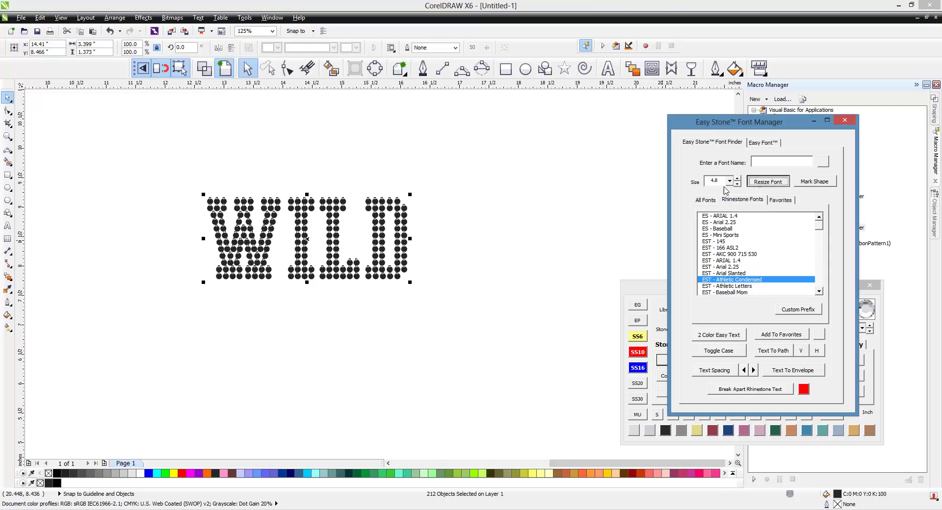
{"action": "left_click_drag", "start_coordinate": [99, 143], "coordinate": [542, 336]}
{"action": "scroll", "coordinate": [175, 211], "scroll_direction": "down", "scroll_amount": 2}
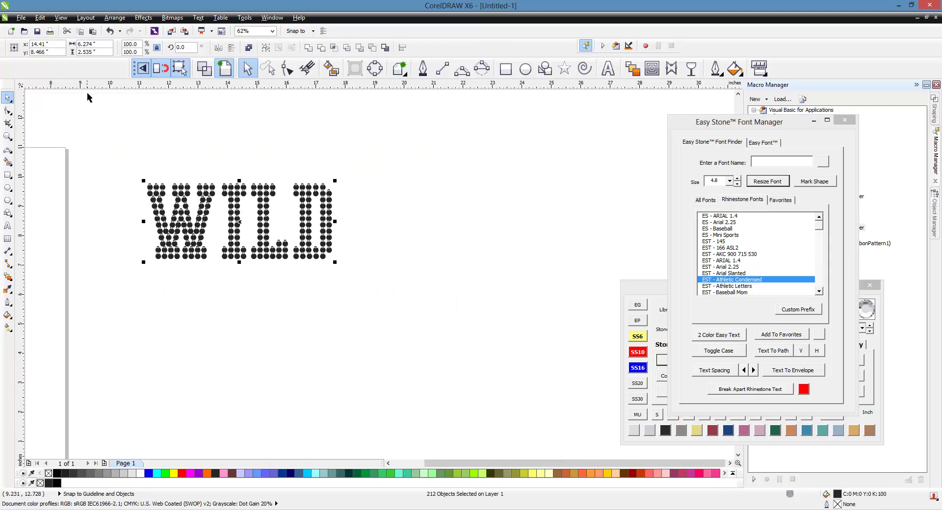
{"action": "scroll", "coordinate": [218, 212], "scroll_direction": "up", "scroll_amount": 2}
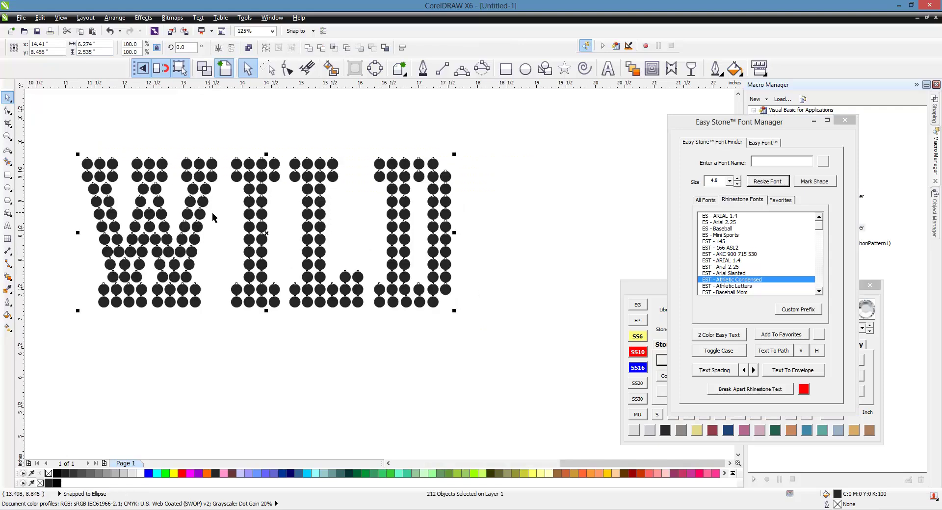
{"action": "scroll", "coordinate": [206, 256], "scroll_direction": "down", "scroll_amount": 2}
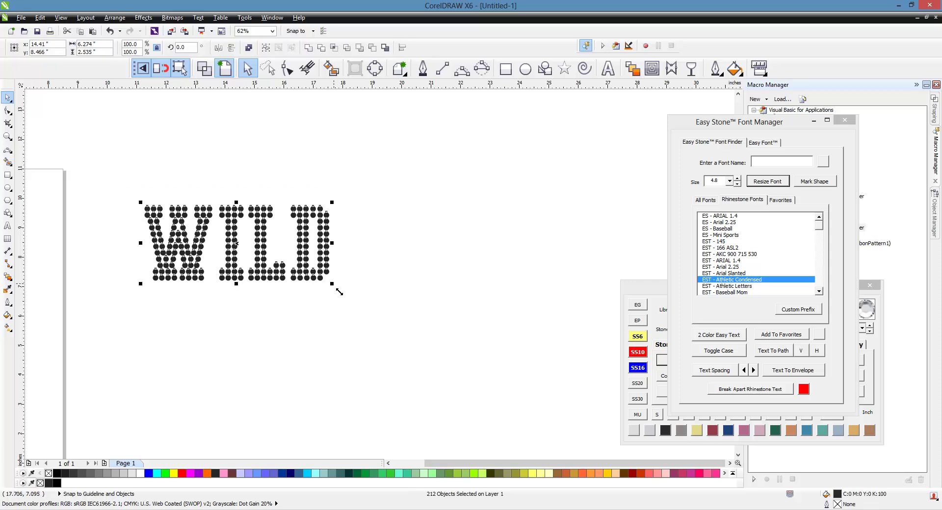
{"action": "left_click_drag", "start_coordinate": [333, 284], "coordinate": [386, 321]}
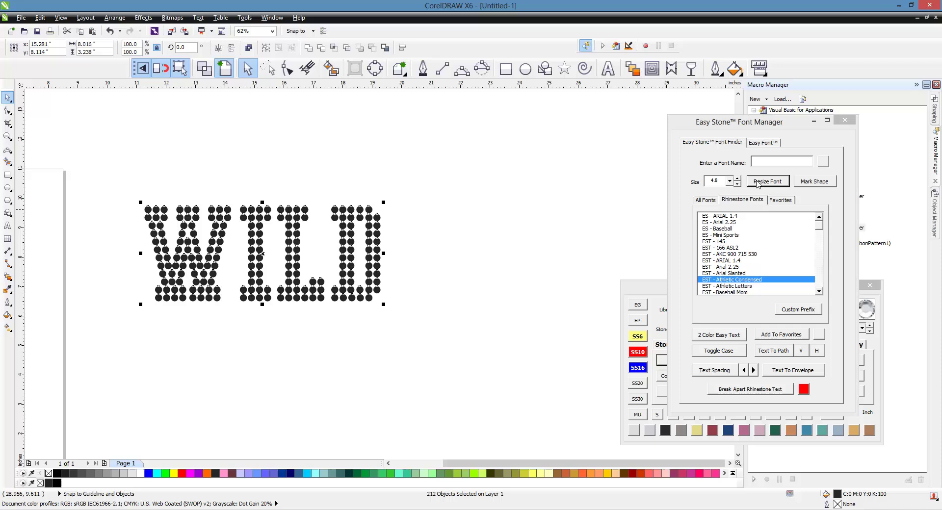
{"action": "left_click", "coordinate": [398, 190]}
{"action": "left_click", "coordinate": [369, 209]}
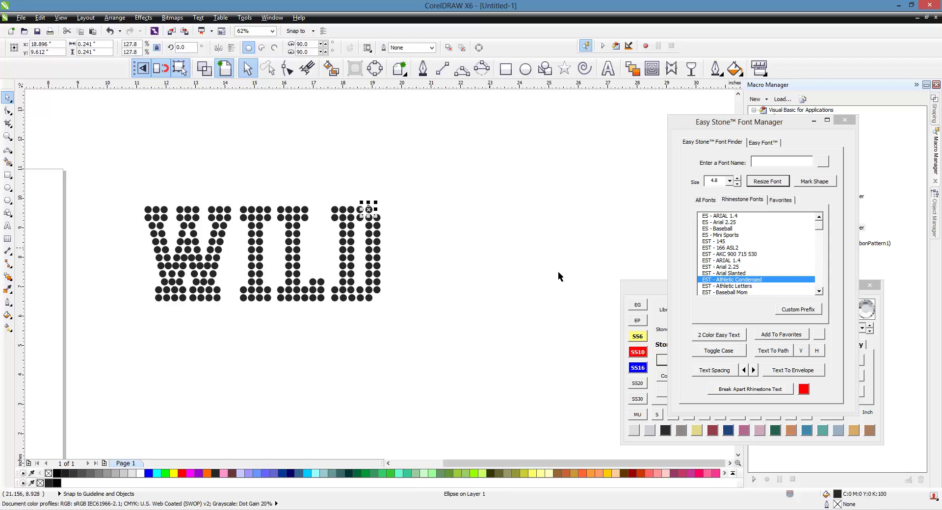
{"action": "left_click", "coordinate": [644, 292]}
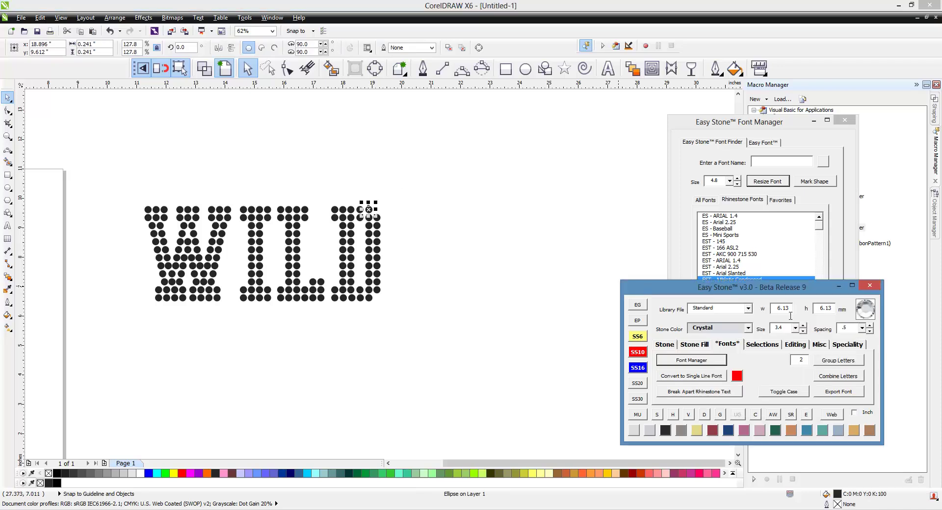
Step: Select every WILD stone, resize them to 4.8, then reselect all 212 stones
{"action": "left_click", "coordinate": [446, 197]}
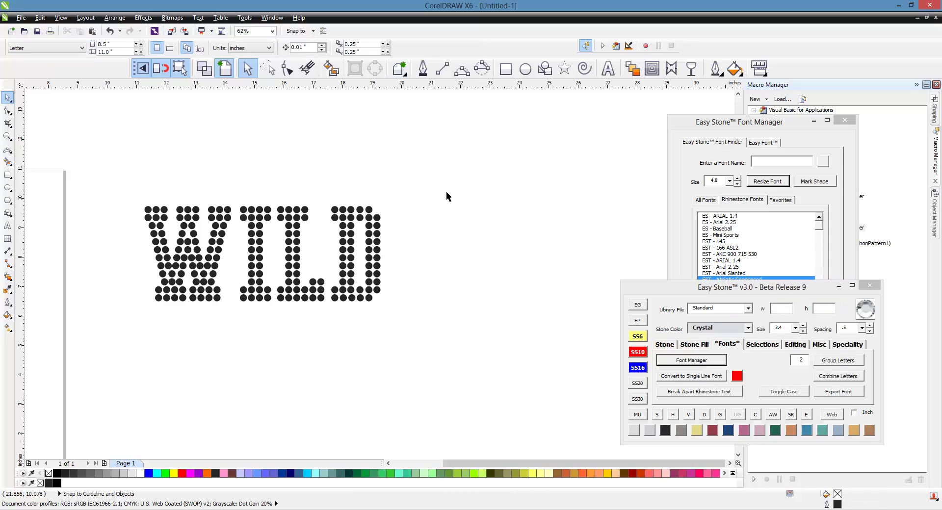
{"action": "left_click_drag", "start_coordinate": [446, 175], "coordinate": [105, 336]}
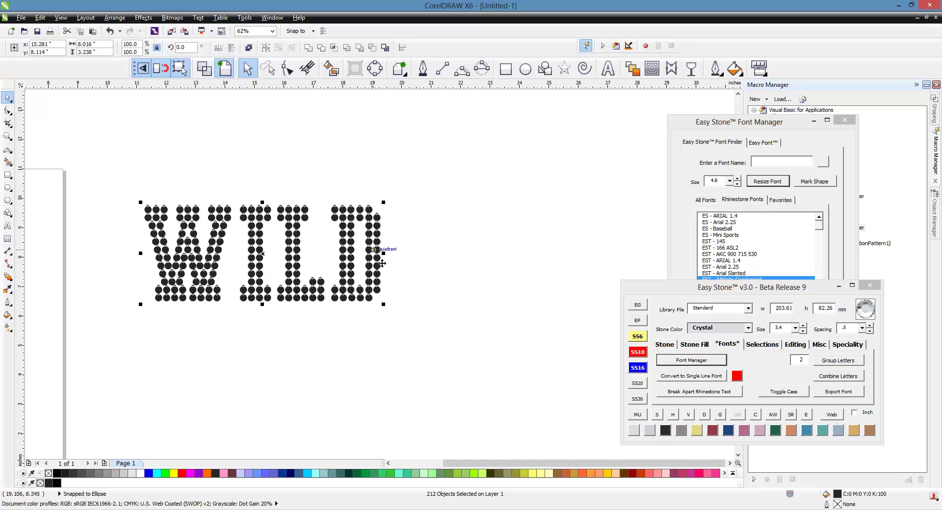
{"action": "left_click", "coordinate": [767, 186]}
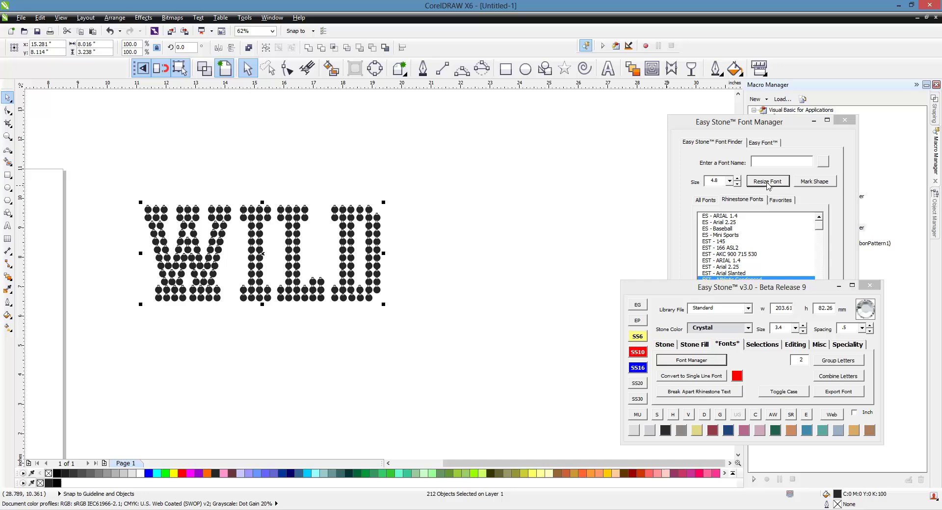
{"action": "left_click", "coordinate": [508, 223]}
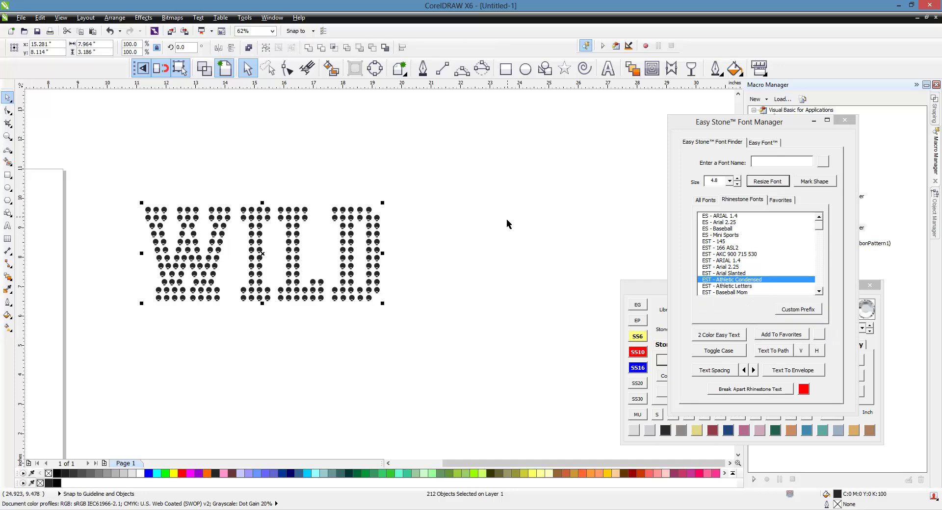
{"action": "scroll", "coordinate": [145, 245], "scroll_direction": "up", "scroll_amount": 2}
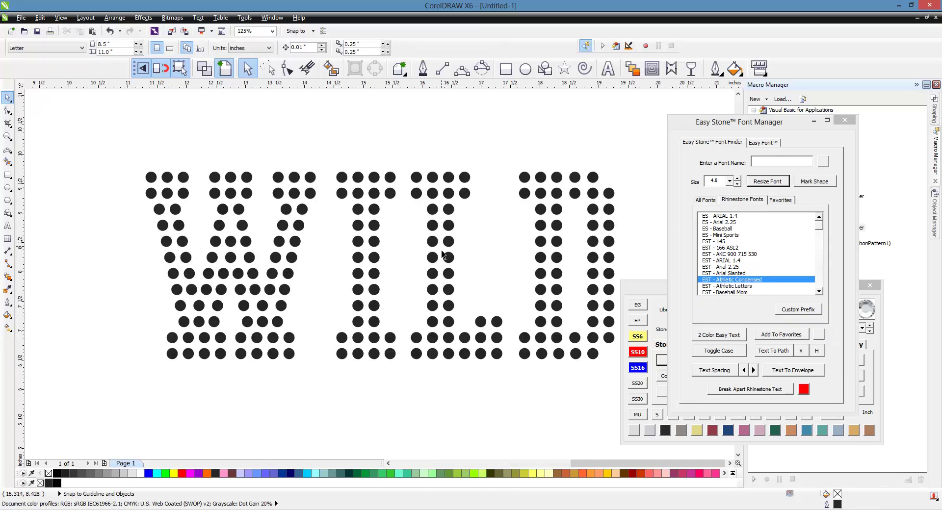
{"action": "scroll", "coordinate": [366, 249], "scroll_direction": "down", "scroll_amount": 2}
{"action": "left_click_drag", "start_coordinate": [195, 172], "coordinate": [556, 367]}
Step: Select all WILD stones and add a weed box behind the design
{"action": "left_click", "coordinate": [632, 432]}
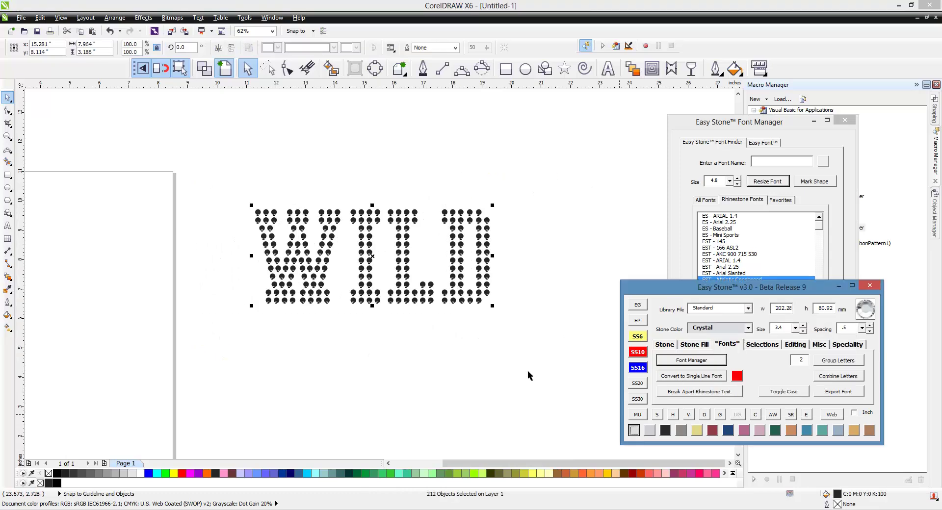
{"action": "left_click_drag", "start_coordinate": [556, 175], "coordinate": [216, 343]}
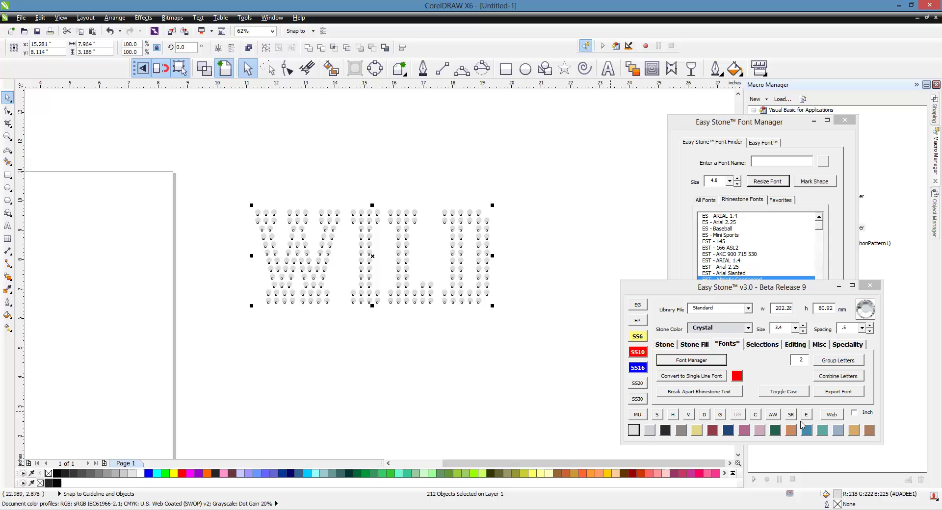
{"action": "left_click", "coordinate": [773, 415]}
{"action": "left_click", "coordinate": [501, 384]}
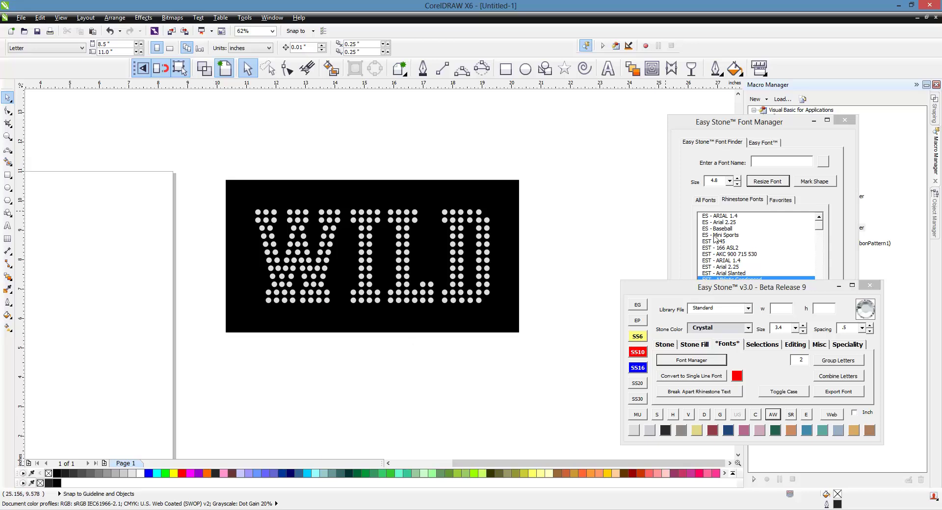
{"action": "left_click", "coordinate": [756, 123]}
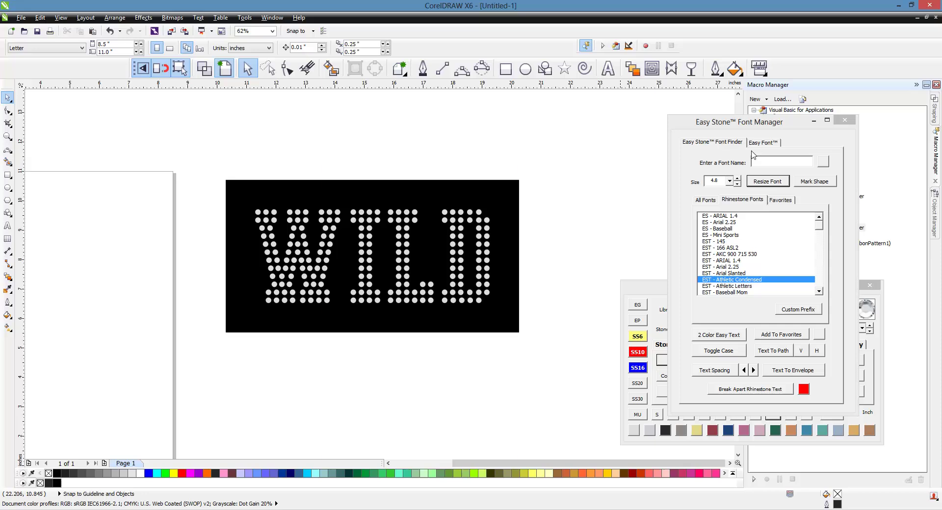
Step: Close the Easy Stone Font Manager and delete the whole rhinestone design
{"action": "left_click", "coordinate": [845, 120]}
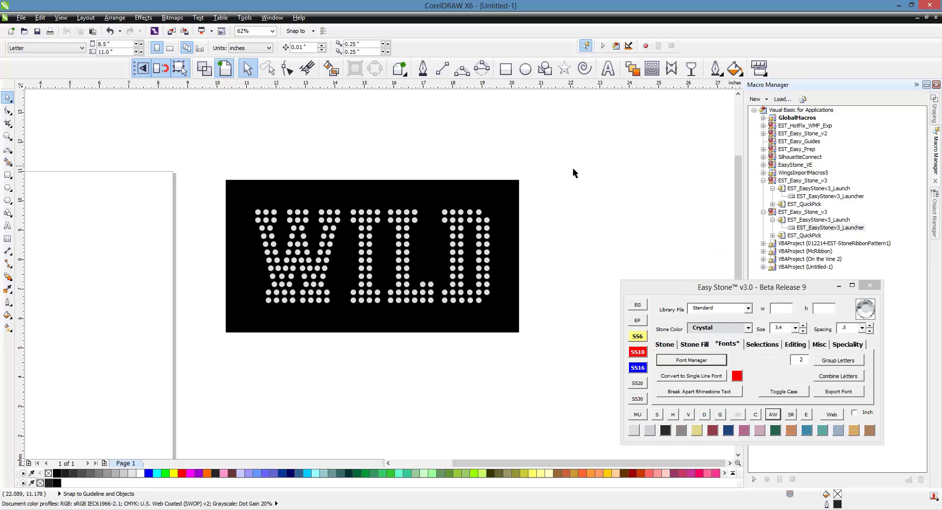
{"action": "left_click_drag", "start_coordinate": [578, 147], "coordinate": [146, 410]}
{"action": "key", "text": "Delete"}
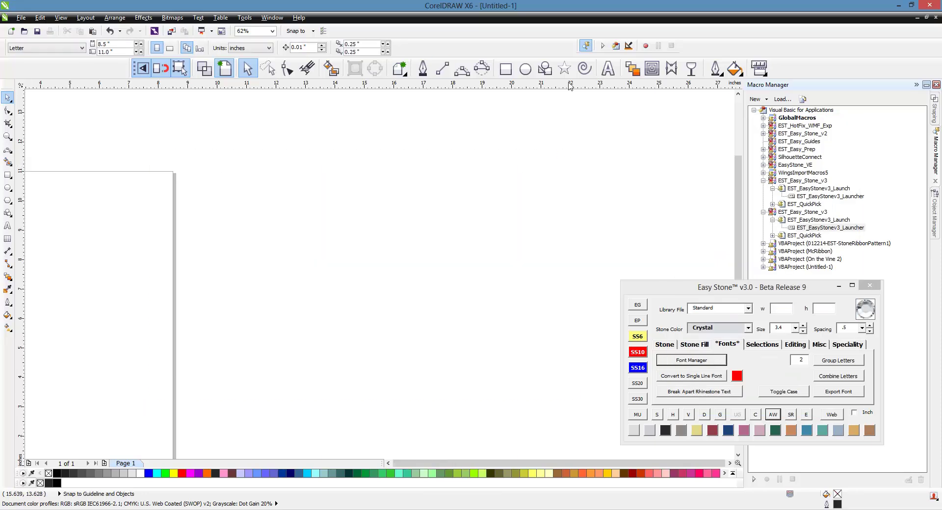
Step: Type a new WILD in Arial and enlarge it to about 109 by 31 mm
{"action": "left_click", "coordinate": [608, 69]}
{"action": "left_click", "coordinate": [404, 283]}
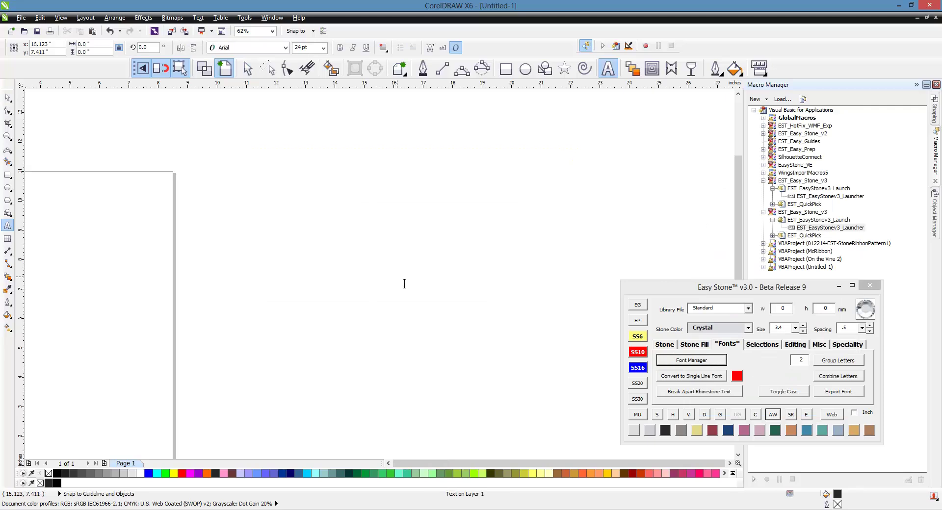
{"action": "type", "text": "WILD"}
{"action": "left_click", "coordinate": [8, 98]}
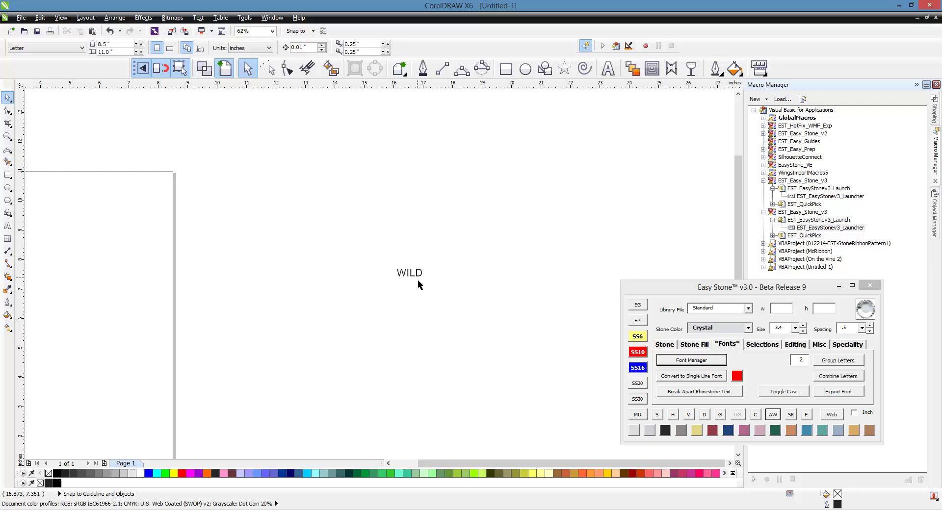
{"action": "left_click", "coordinate": [422, 279]}
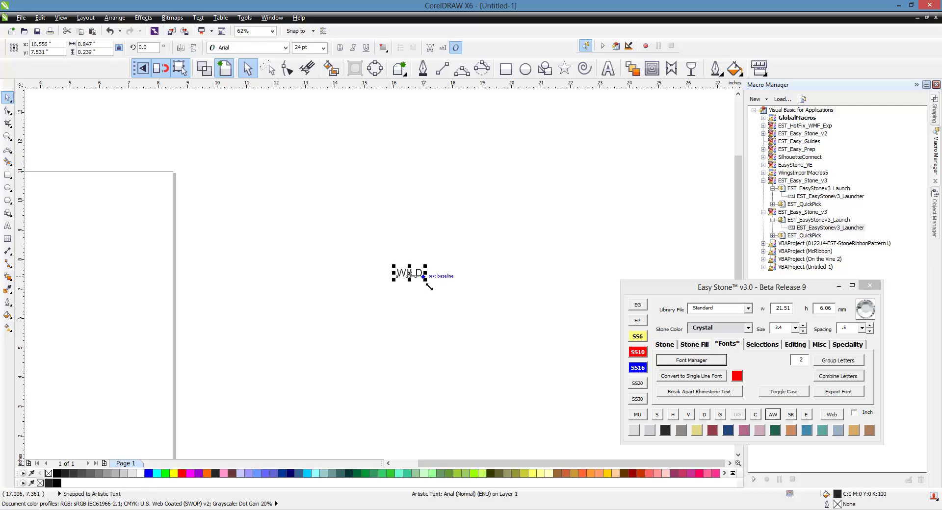
{"action": "left_click_drag", "start_coordinate": [427, 282], "coordinate": [530, 398]}
{"action": "left_click_drag", "start_coordinate": [472, 295], "coordinate": [428, 281]}
Step: Apply the EST - Athletic Condensed rhinestone font to WILD in the Easy Stone Font Manager
{"action": "left_click", "coordinate": [701, 346]}
{"action": "left_click", "coordinate": [731, 345]}
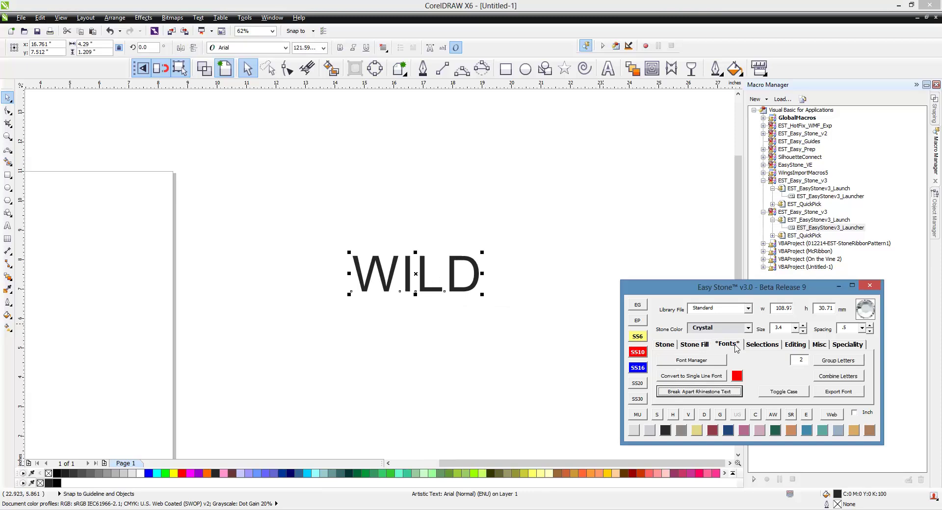
{"action": "left_click", "coordinate": [715, 362]}
{"action": "left_click", "coordinate": [729, 280]}
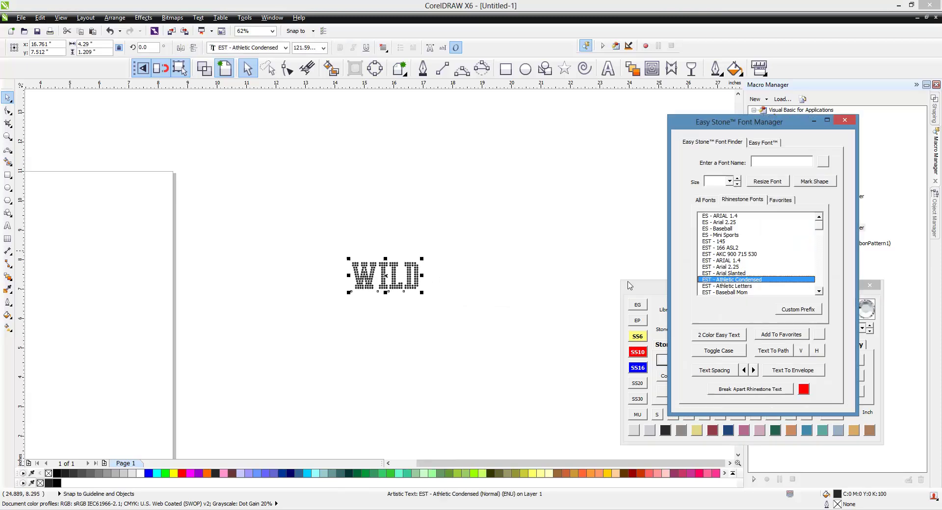
{"action": "left_click", "coordinate": [507, 288]}
Step: Move WILD up-left and scale it up to about 280 pt (5.18 by 2.09 inches)
{"action": "scroll", "coordinate": [410, 281], "scroll_direction": "up", "scroll_amount": 3}
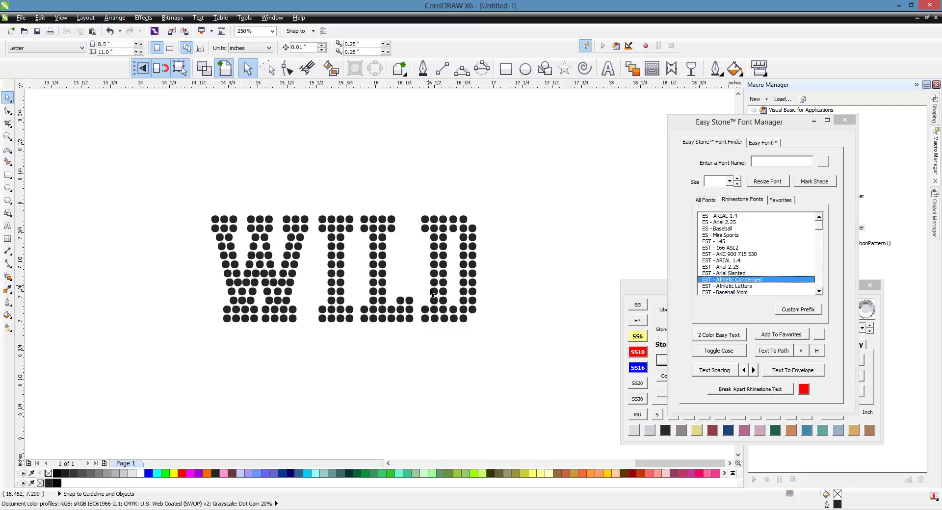
{"action": "left_click", "coordinate": [419, 275]}
{"action": "left_click_drag", "start_coordinate": [420, 275], "coordinate": [389, 257]}
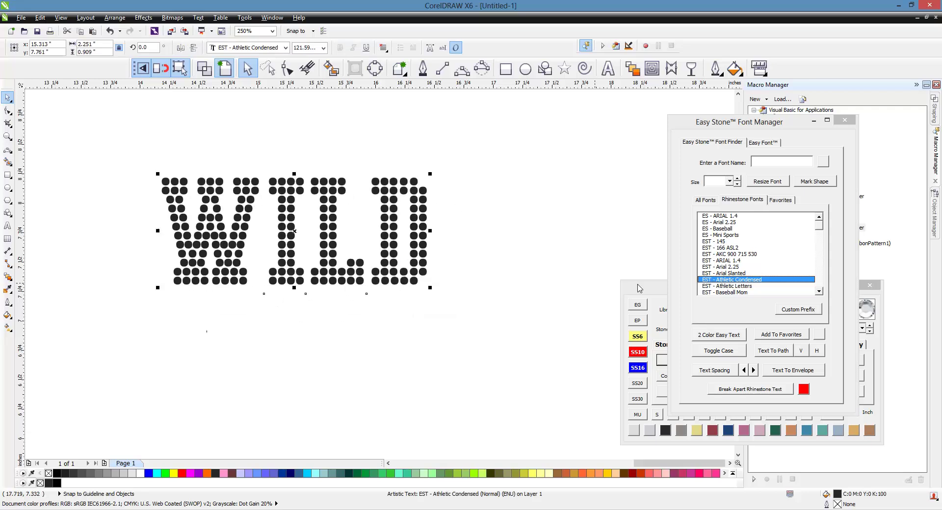
{"action": "left_click", "coordinate": [498, 256]}
{"action": "scroll", "coordinate": [310, 234], "scroll_direction": "down", "scroll_amount": 2}
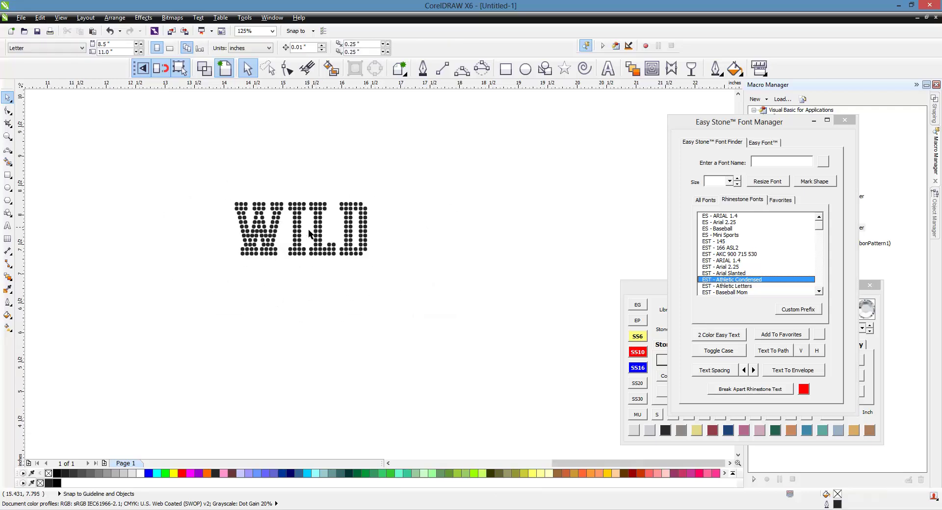
{"action": "left_click", "coordinate": [356, 248]}
{"action": "left_click_drag", "start_coordinate": [376, 269], "coordinate": [350, 277]}
{"action": "left_click", "coordinate": [366, 345]}
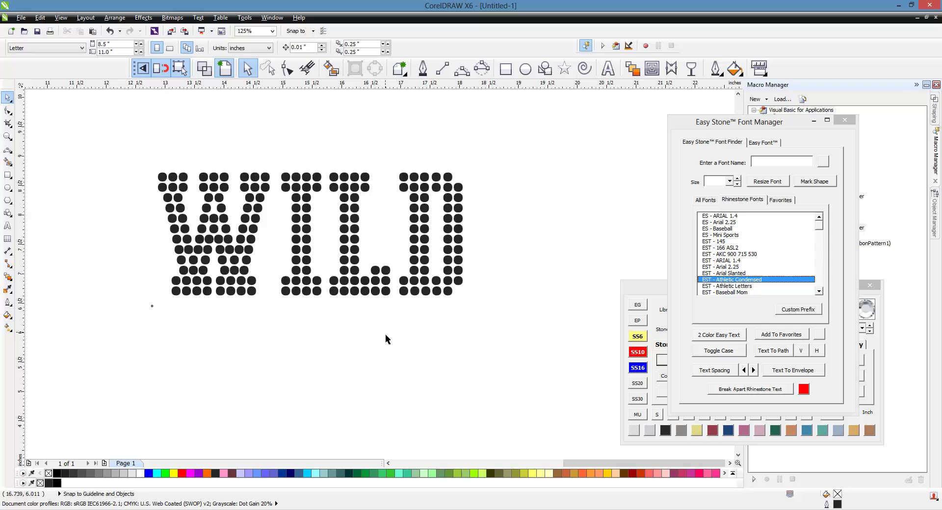
{"action": "left_click", "coordinate": [642, 290]}
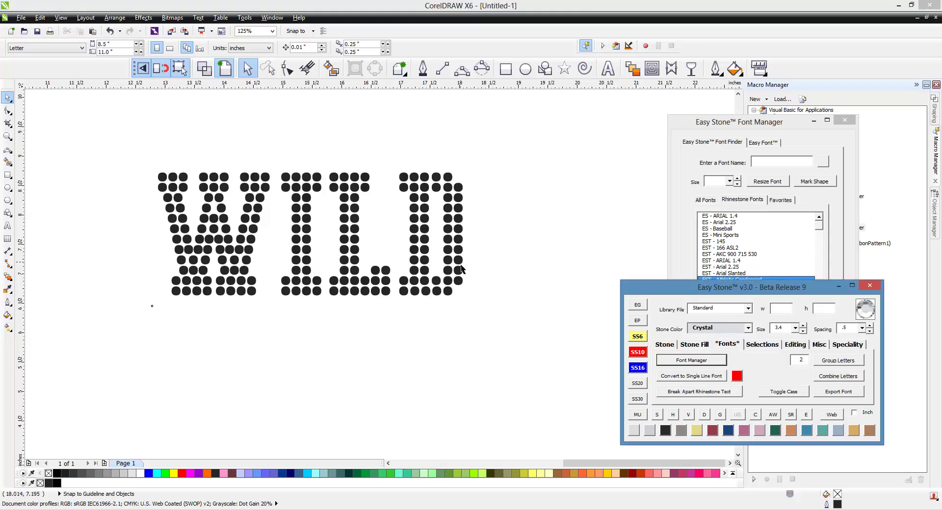
Step: Convert WILD to curves, ungroup, combine, and break it apart into 212 stones
{"action": "left_click", "coordinate": [321, 252]}
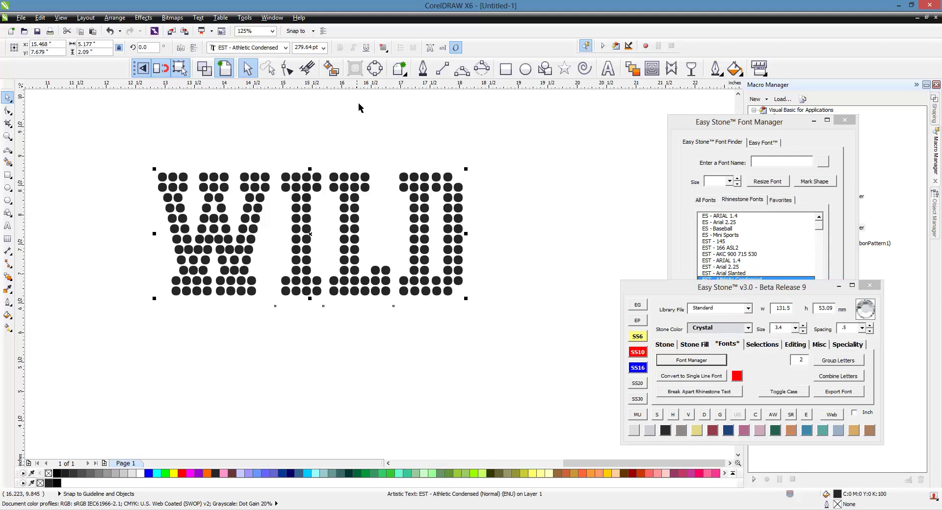
{"action": "left_click", "coordinate": [376, 70]}
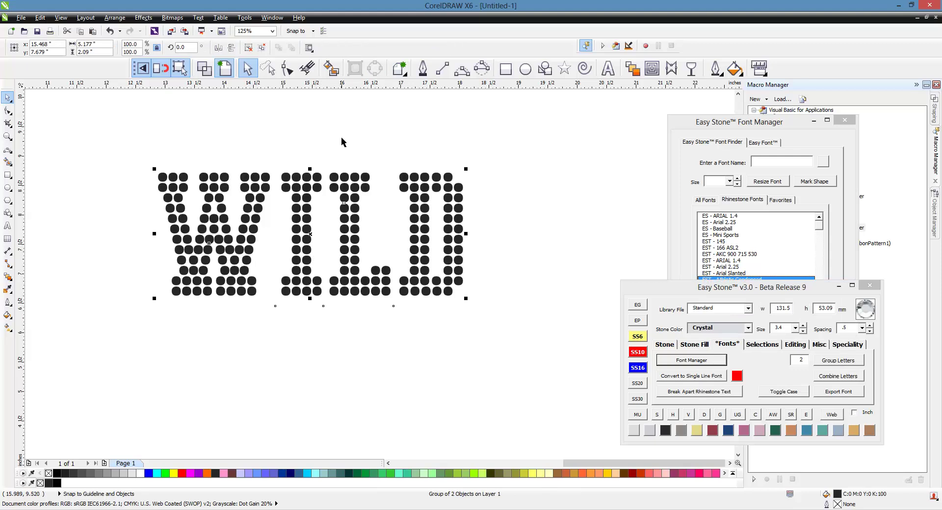
{"action": "right_click", "coordinate": [343, 182]}
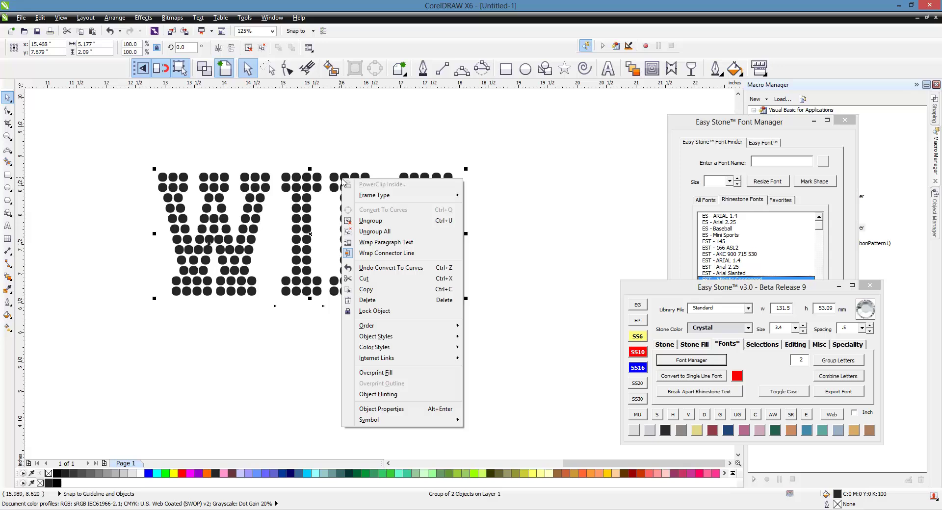
{"action": "left_click", "coordinate": [390, 234]}
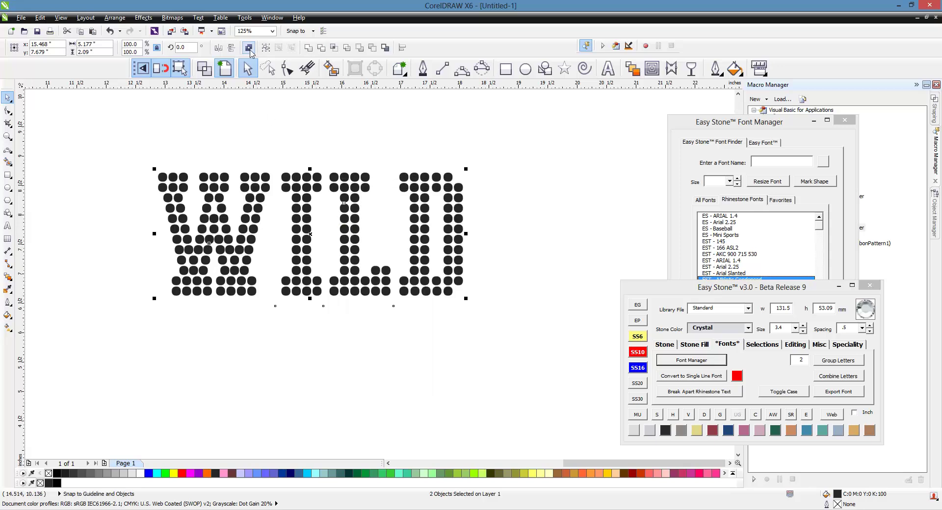
{"action": "left_click", "coordinate": [248, 47]}
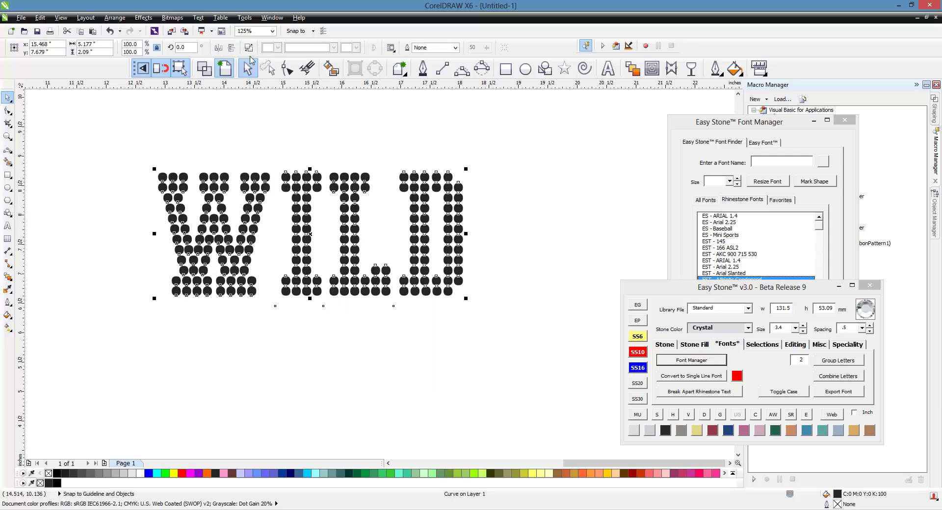
{"action": "right_click", "coordinate": [307, 197]}
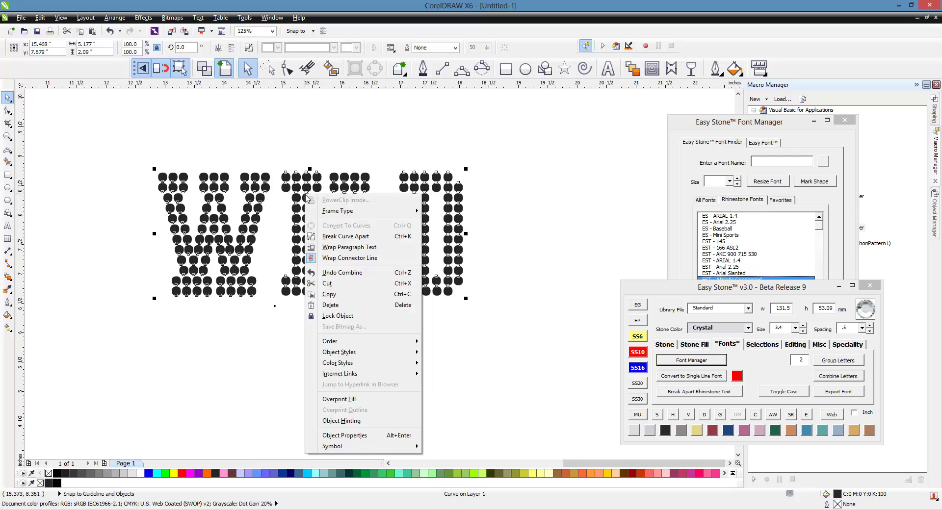
{"action": "left_click", "coordinate": [345, 236]}
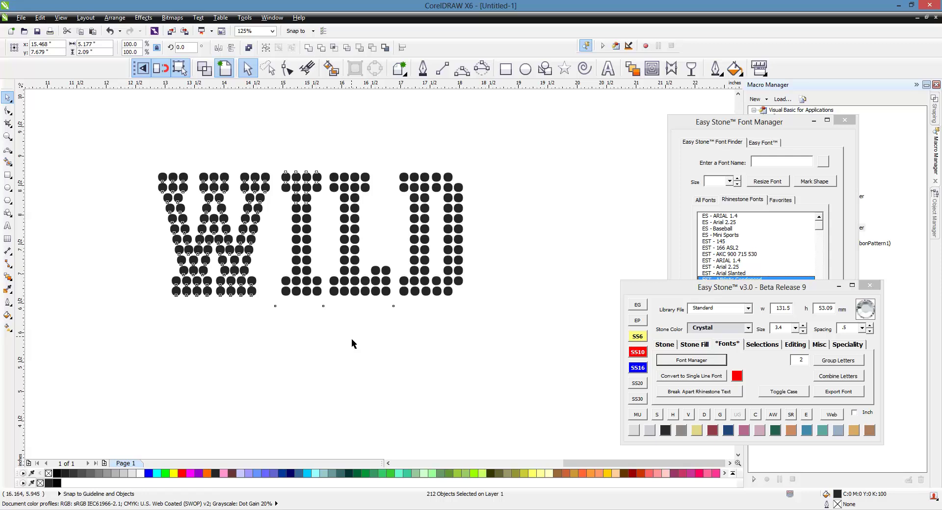
Step: Undo the break-apart, reselect WILD and show the Object Manager list of page objects
{"action": "key", "text": "ctrl+z"}
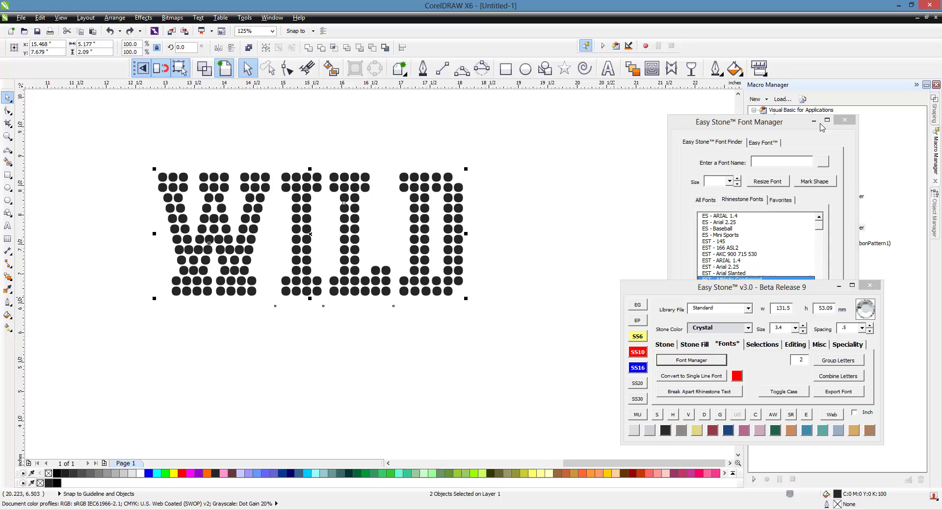
{"action": "left_click_drag", "start_coordinate": [785, 127], "coordinate": [625, 160]}
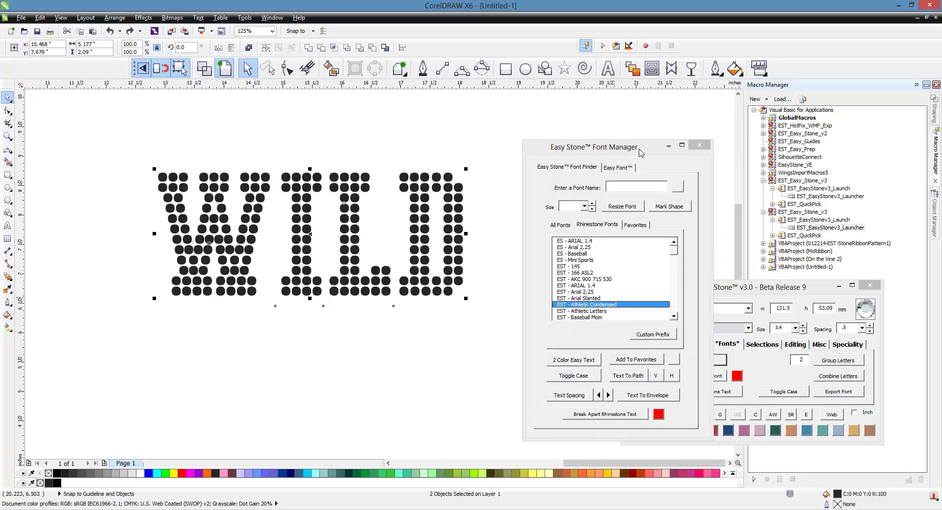
{"action": "left_click", "coordinate": [424, 188]}
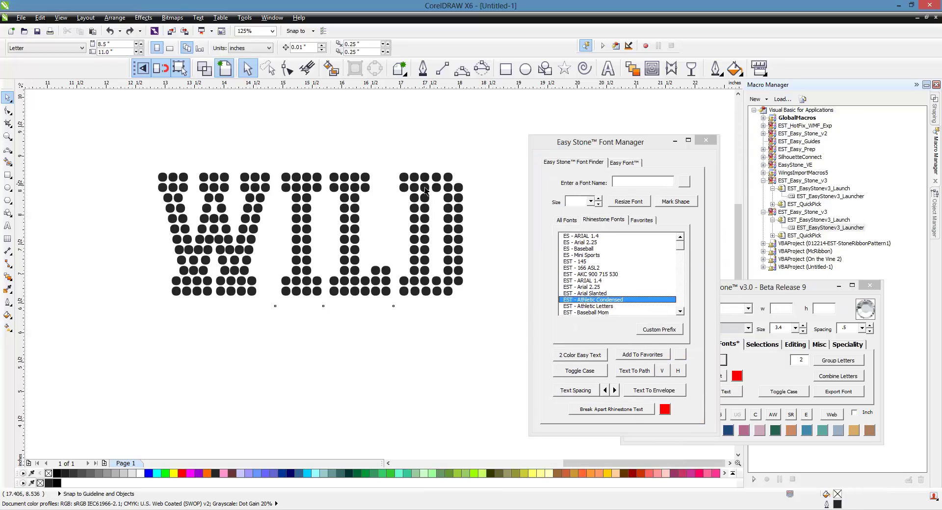
{"action": "left_click", "coordinate": [379, 155]}
{"action": "left_click", "coordinate": [330, 179]}
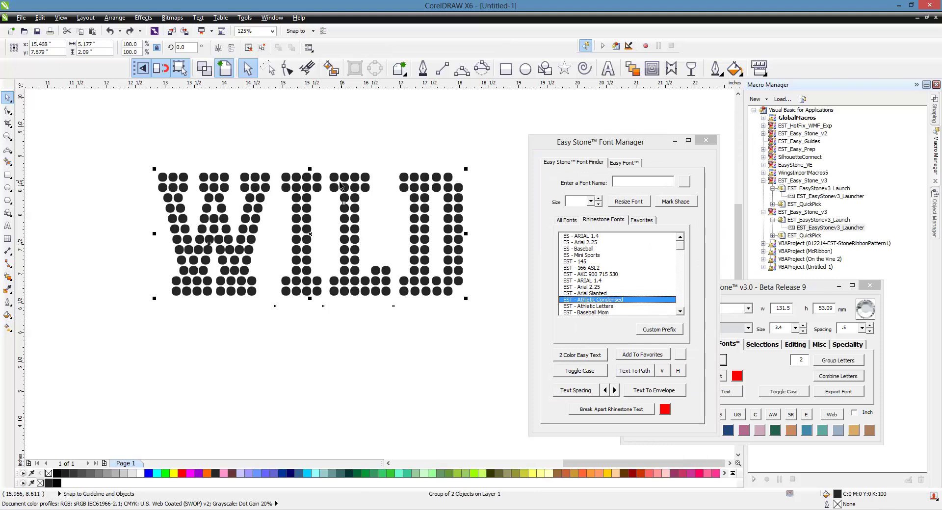
{"action": "key", "text": "Escape"}
{"action": "left_click", "coordinate": [349, 194]}
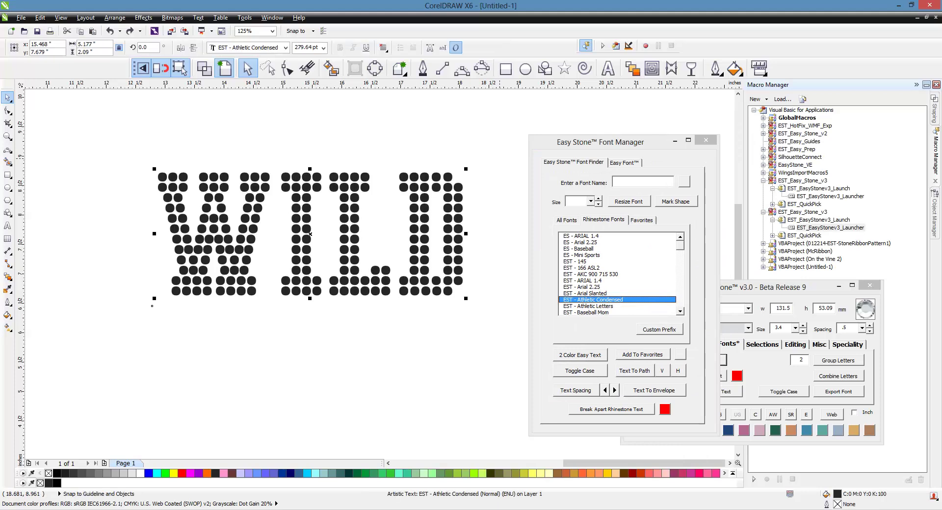
{"action": "left_click", "coordinate": [937, 202]}
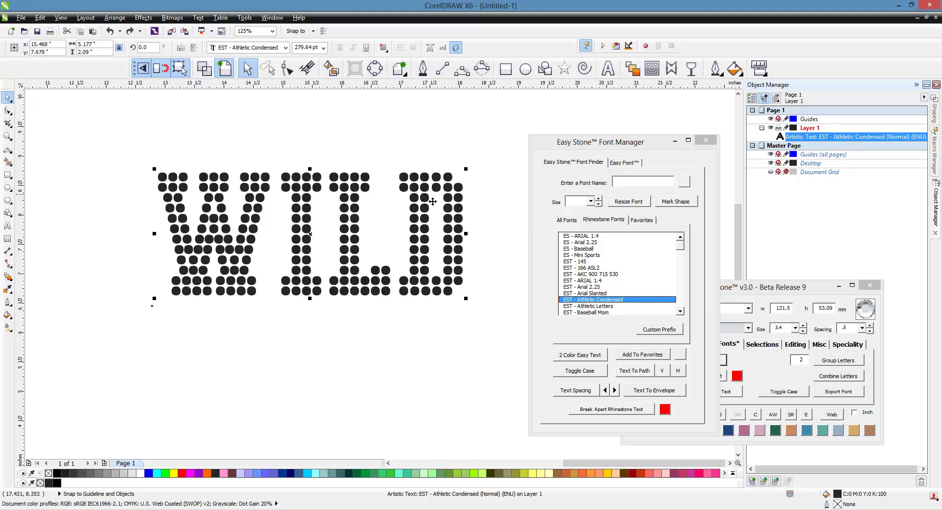
Step: Convert WILD to curves, ungroup the two letter curves, and undo trial letter moves
{"action": "left_click", "coordinate": [373, 71]}
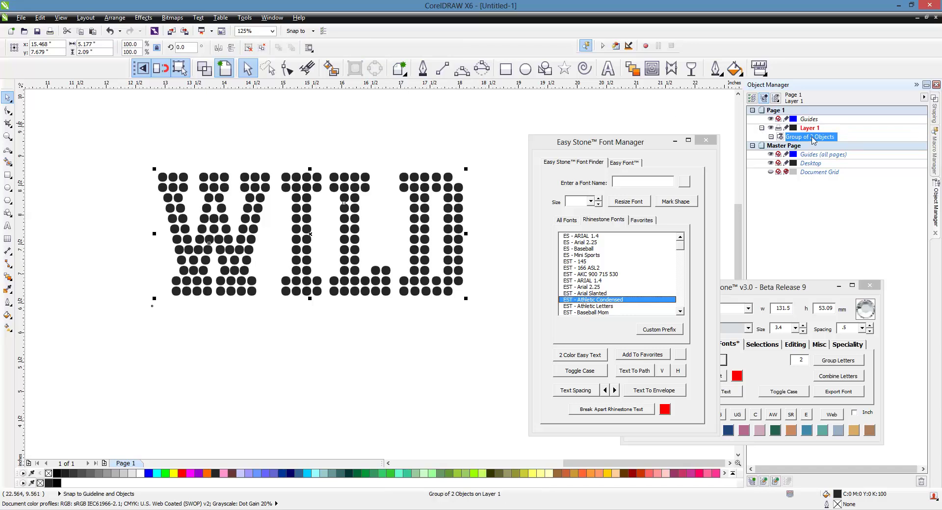
{"action": "right_click", "coordinate": [431, 228]}
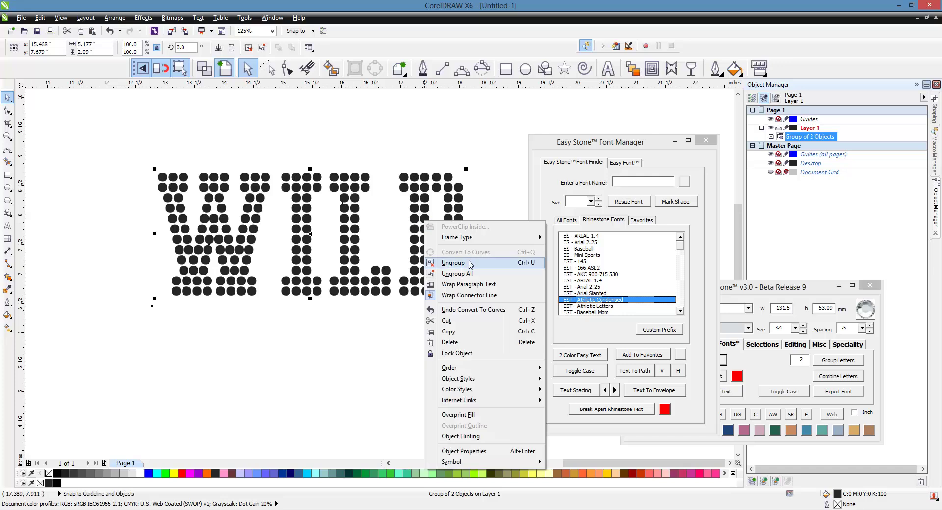
{"action": "left_click", "coordinate": [447, 264]}
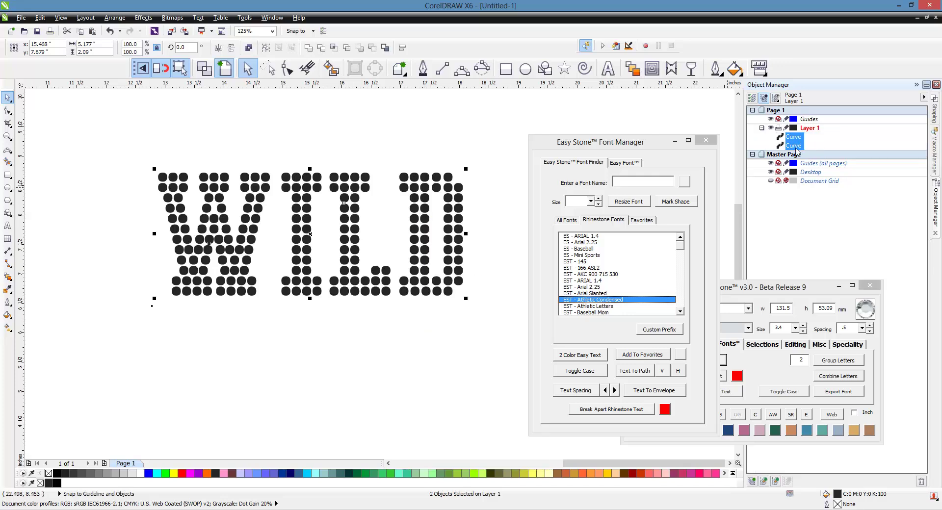
{"action": "left_click", "coordinate": [457, 218]}
{"action": "left_click_drag", "start_coordinate": [457, 219], "coordinate": [476, 278]}
{"action": "left_click_drag", "start_coordinate": [306, 297], "coordinate": [294, 324]}
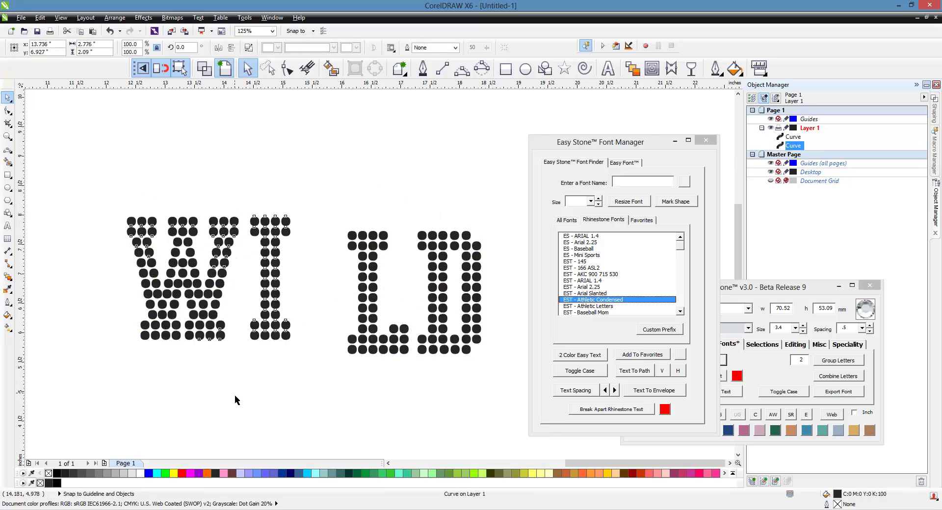
{"action": "key", "text": "ctrl+z"}
{"action": "key", "text": "ctrl+z"}
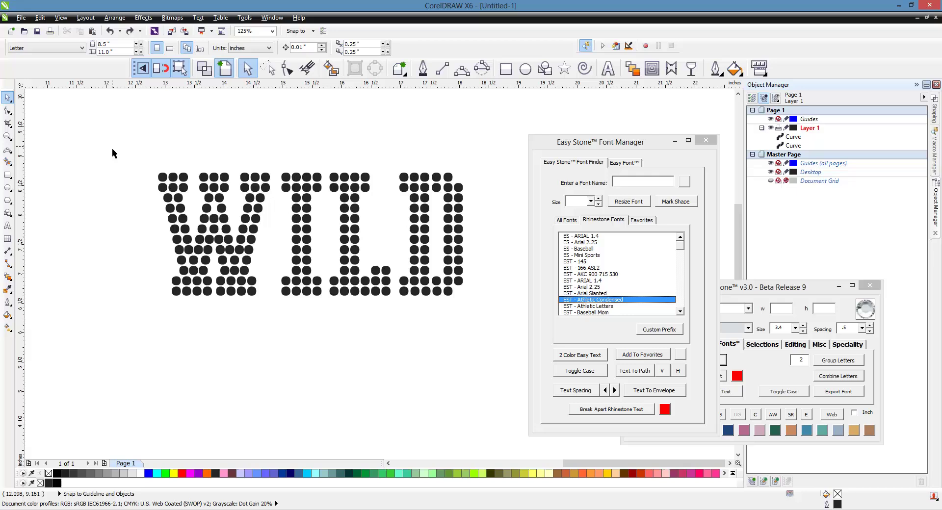
Step: Combine both curves and break them into stones, then undo back toward the original text
{"action": "left_click_drag", "start_coordinate": [112, 151], "coordinate": [493, 331]}
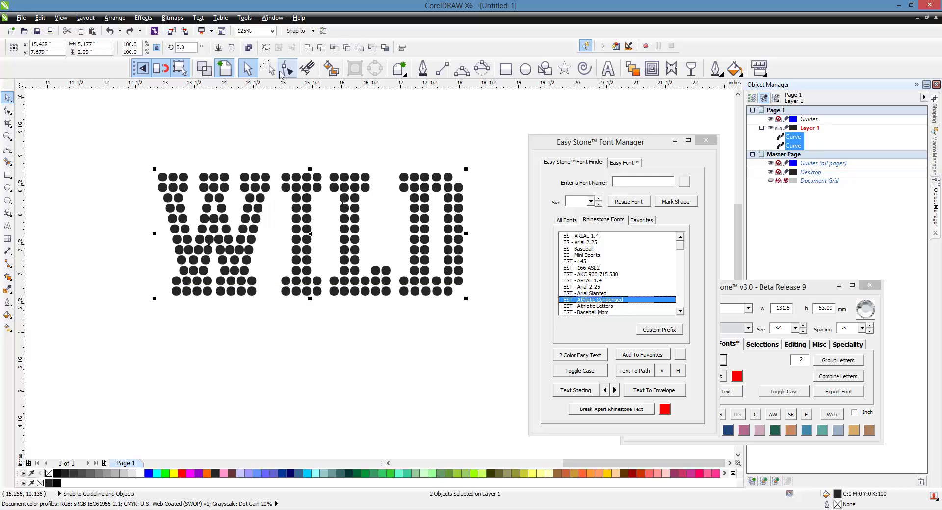
{"action": "left_click", "coordinate": [249, 47]}
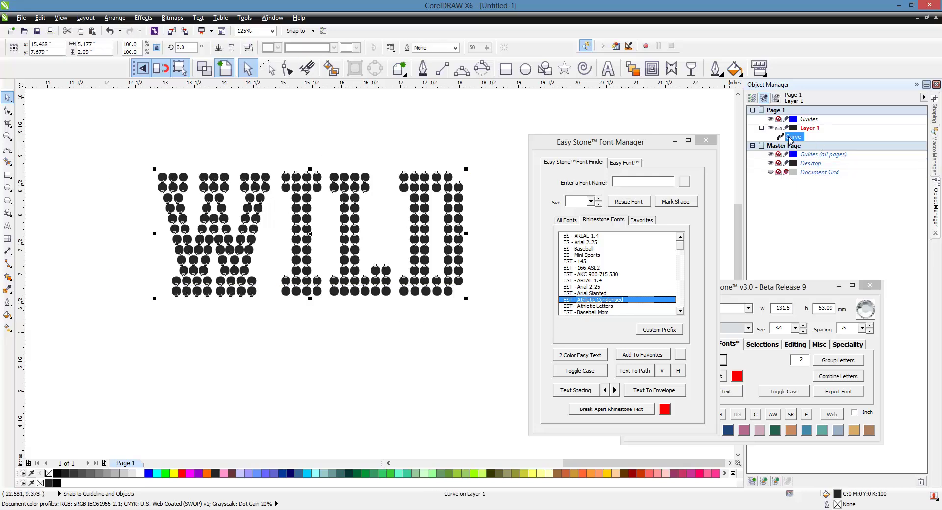
{"action": "right_click", "coordinate": [423, 228]}
{"action": "left_click", "coordinate": [456, 269]}
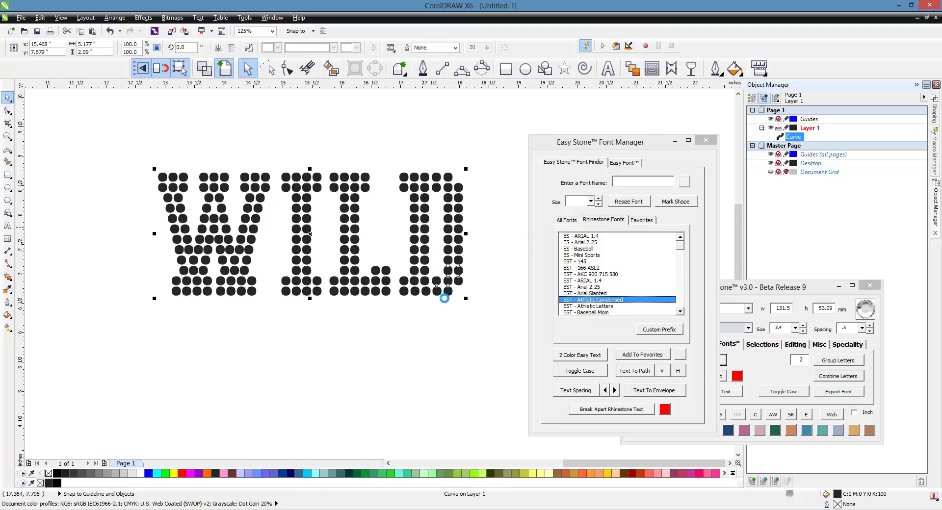
{"action": "left_click", "coordinate": [366, 361]}
{"action": "left_click", "coordinate": [354, 250]}
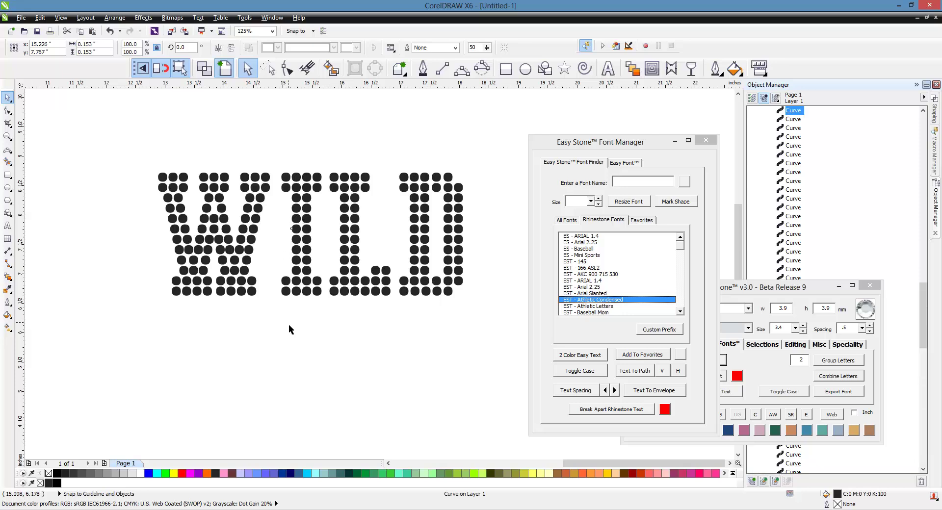
{"action": "key", "text": "ctrl+a"}
{"action": "key", "text": "ctrl+l"}
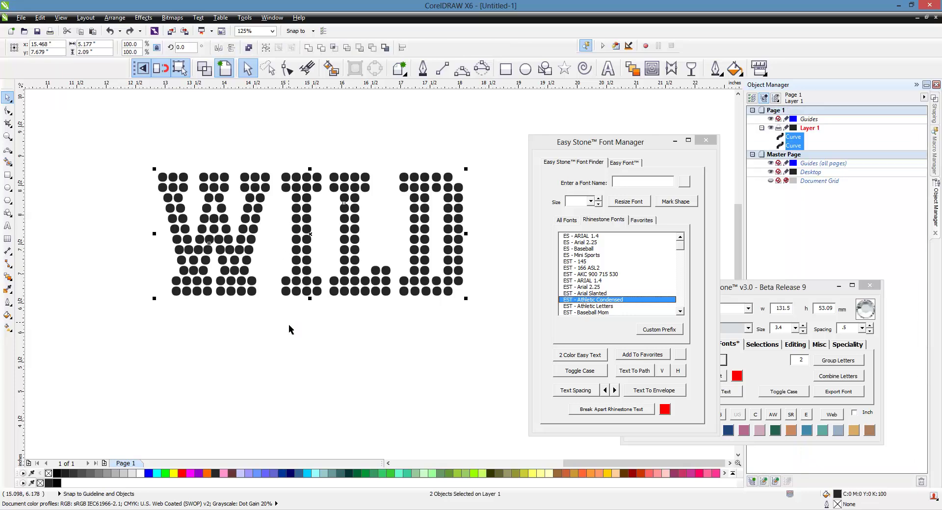
Step: Move WILD up-left, test breaking the rhinestone text apart by moving stones, then undo
{"action": "left_click", "coordinate": [343, 337]}
{"action": "left_click_drag", "start_coordinate": [359, 290], "coordinate": [346, 275]}
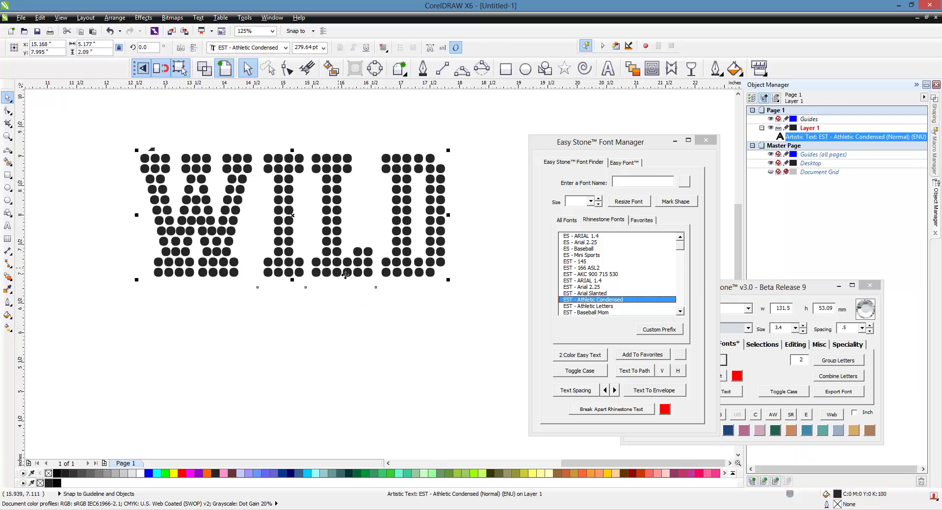
{"action": "left_click", "coordinate": [609, 409]}
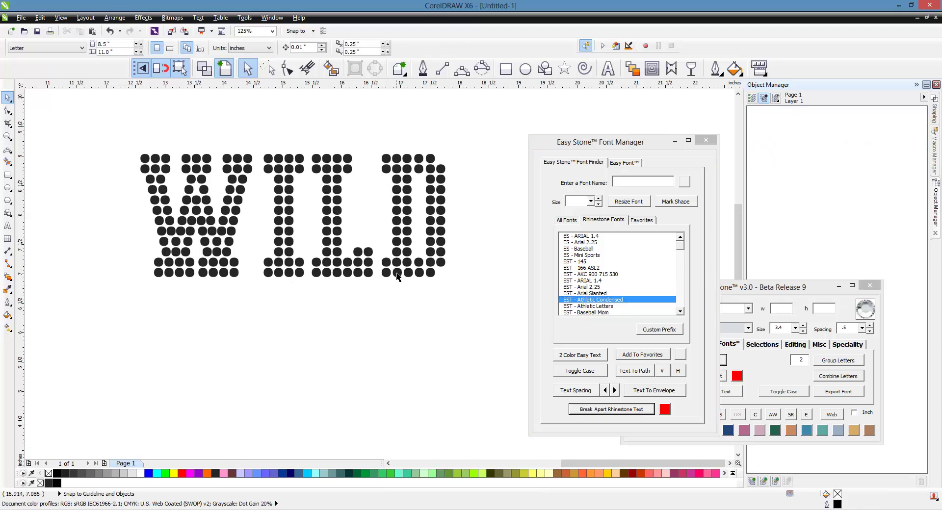
{"action": "left_click_drag", "start_coordinate": [398, 272], "coordinate": [383, 289]}
{"action": "left_click_drag", "start_coordinate": [338, 220], "coordinate": [357, 205]}
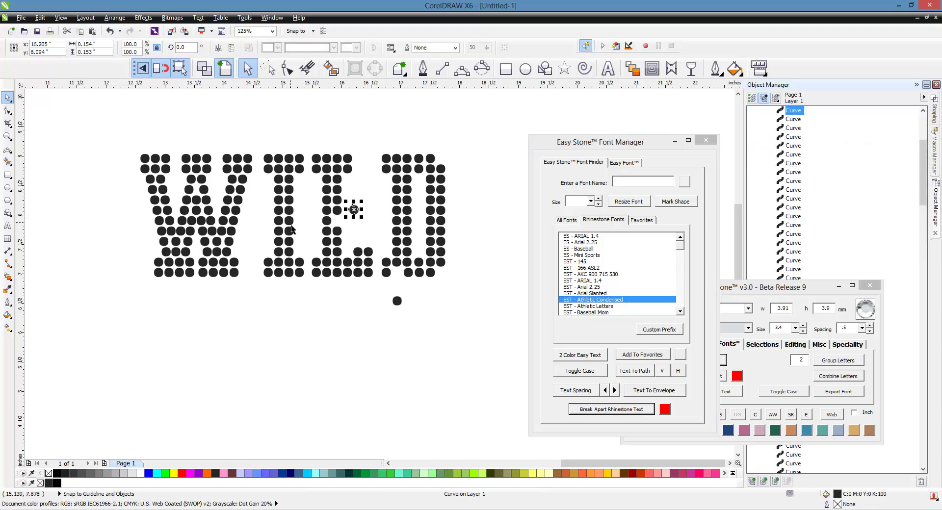
{"action": "mouse_move", "coordinate": [290, 230]}
{"action": "left_mouse_down"}
{"action": "mouse_move", "coordinate": [283, 239]}
{"action": "mouse_move", "coordinate": [307, 239]}
{"action": "left_mouse_up"}
{"action": "left_click", "coordinate": [445, 343]}
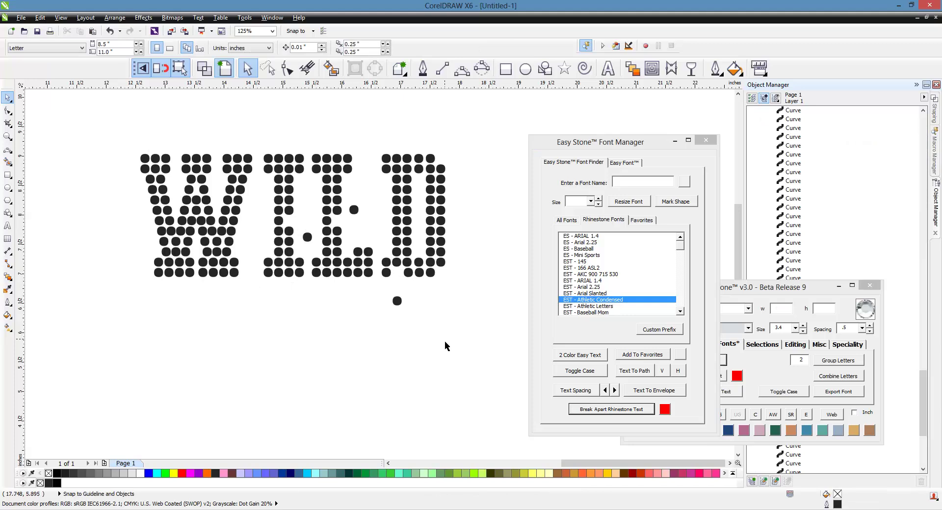
{"action": "key", "text": "ctrl+z"}
{"action": "key", "text": "ctrl+z"}
{"action": "key", "text": "ctrl+z"}
{"action": "key", "text": "ctrl+z"}
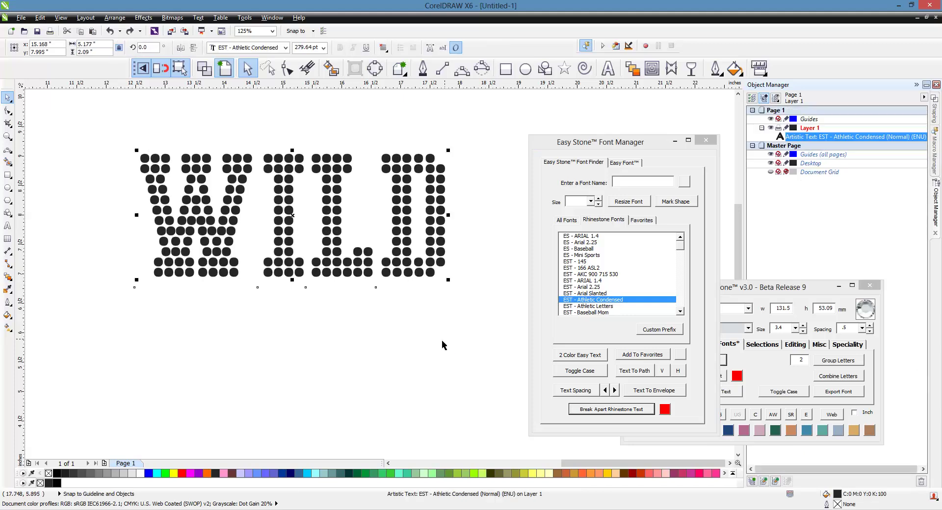
Step: Close the Easy Stone Font Manager window
{"action": "left_click", "coordinate": [419, 308]}
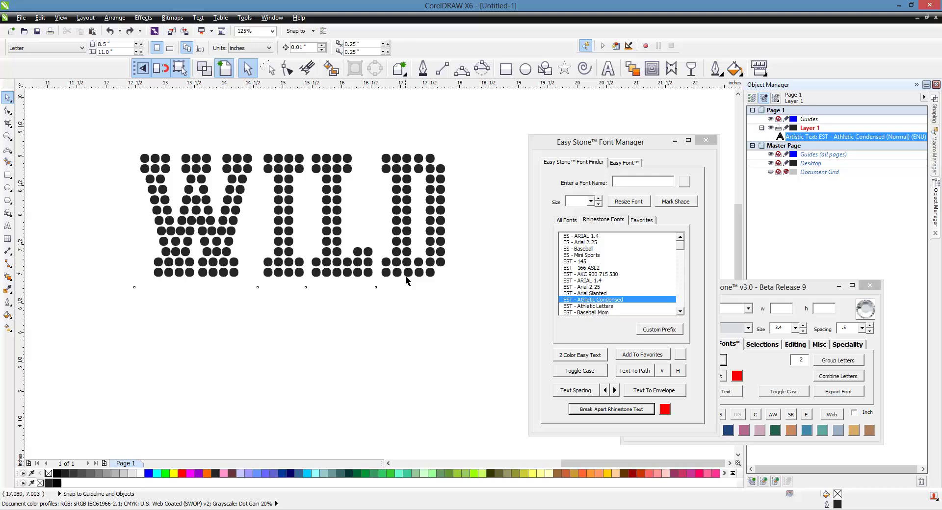
{"action": "left_click", "coordinate": [406, 276]}
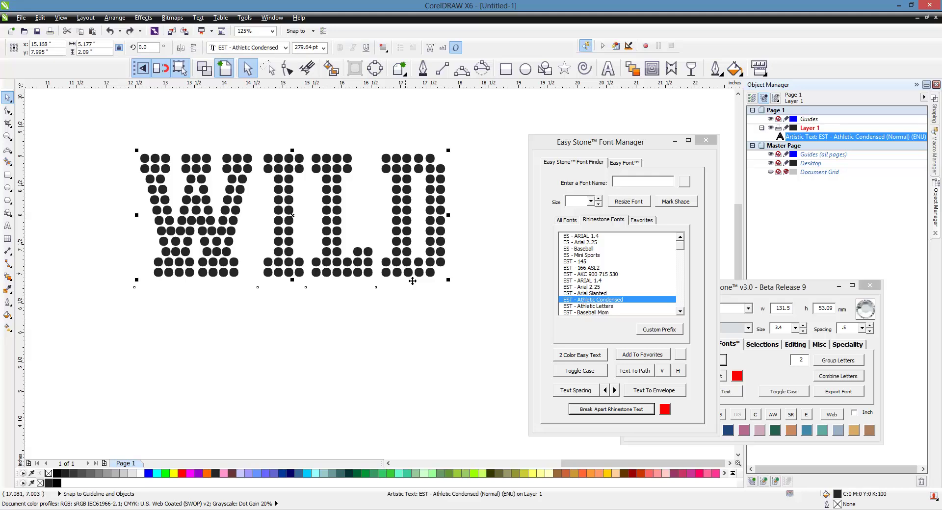
{"action": "left_click", "coordinate": [706, 140]}
{"action": "left_click", "coordinate": [534, 216]}
{"action": "left_click", "coordinate": [442, 200]}
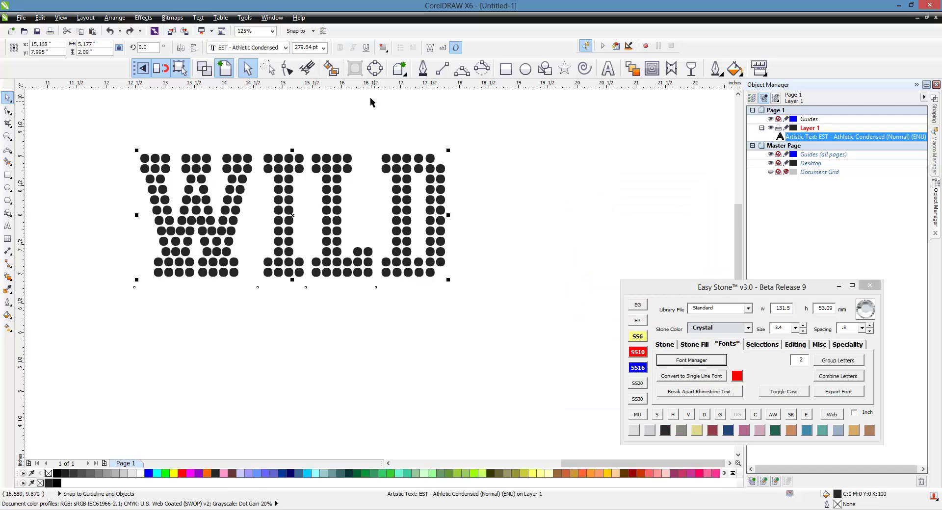
Step: Convert WILD to curves, then ungroup, combine and break it apart into 212 individual stone circles
{"action": "left_click", "coordinate": [375, 68]}
{"action": "right_click", "coordinate": [402, 177]}
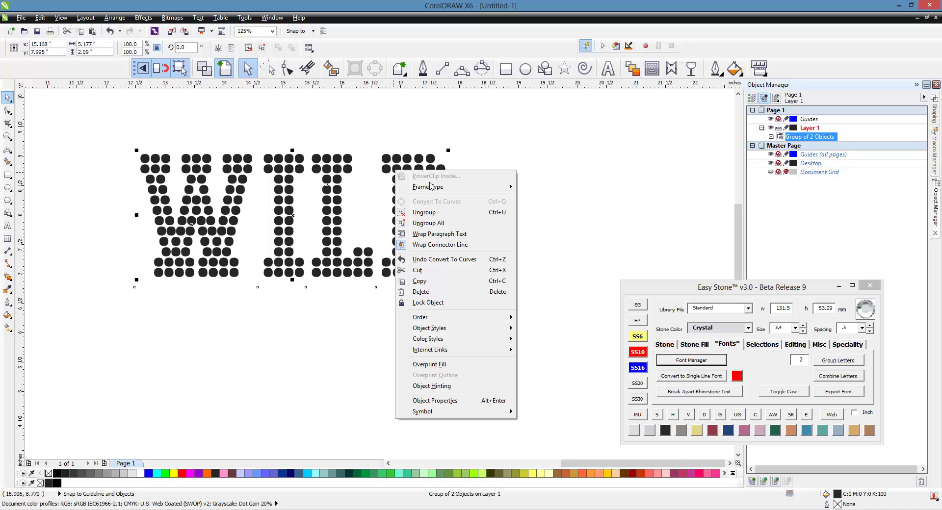
{"action": "left_click", "coordinate": [417, 214]}
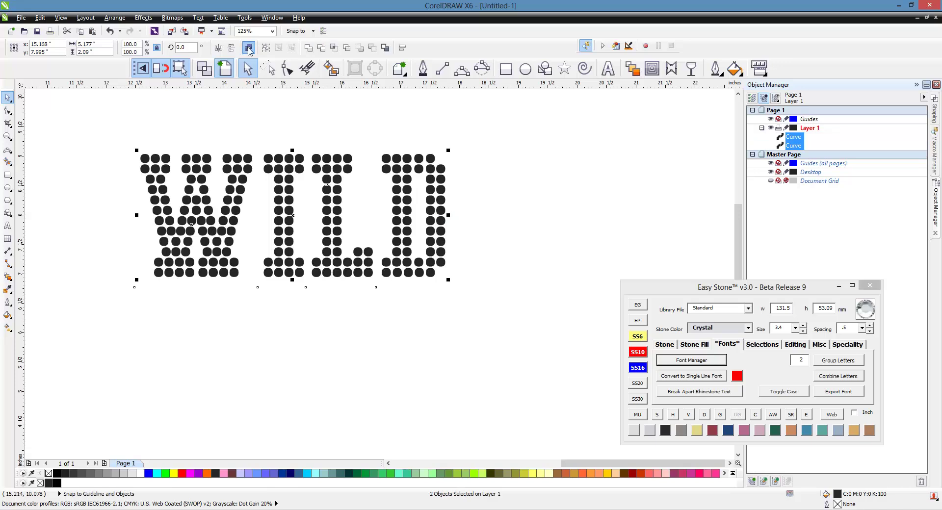
{"action": "key", "text": "ctrl+l"}
{"action": "right_click", "coordinate": [333, 184]}
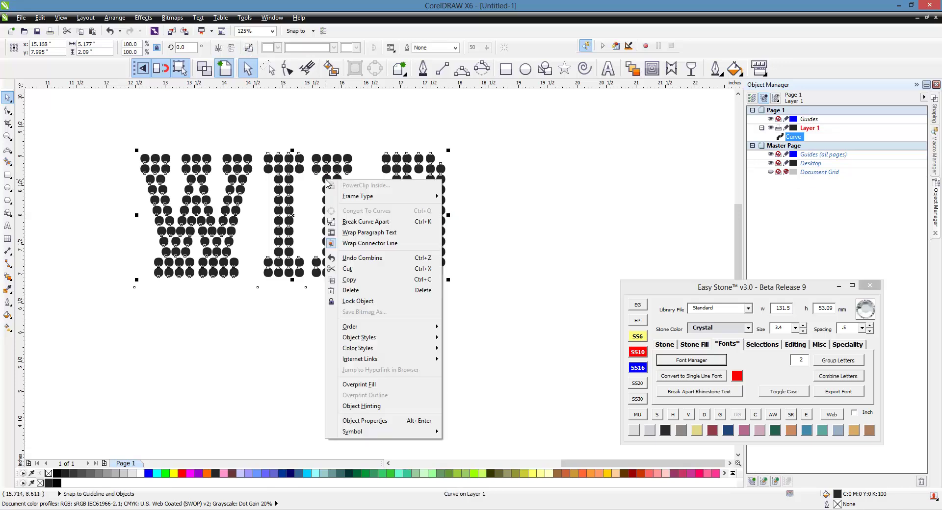
{"action": "left_click", "coordinate": [356, 224]}
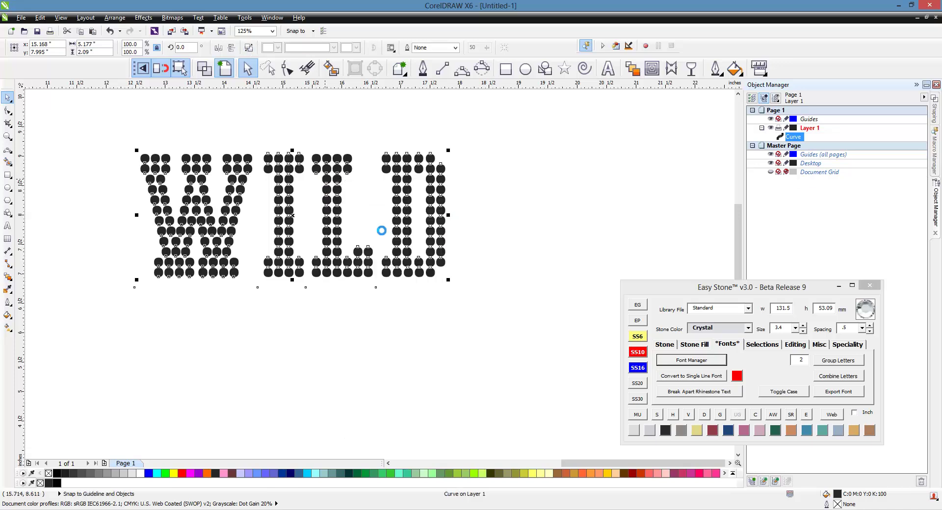
{"action": "left_click", "coordinate": [324, 342]}
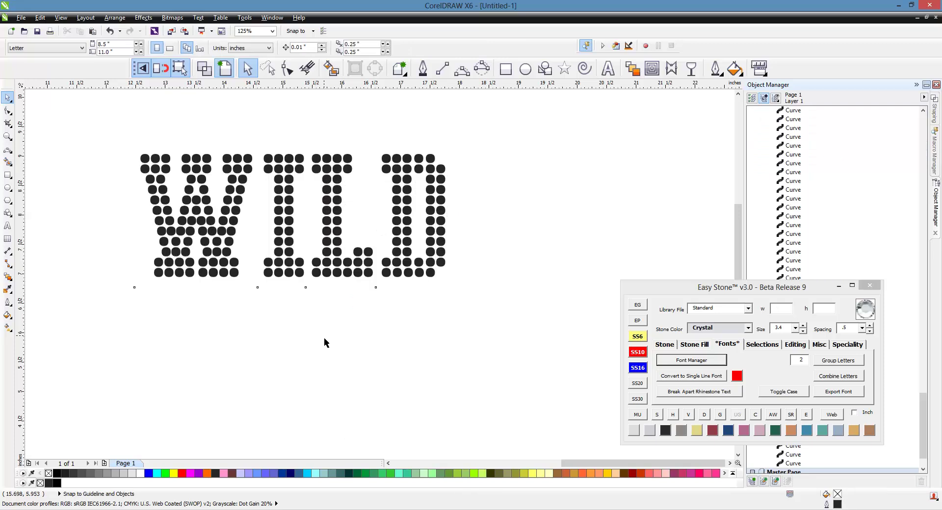
{"action": "left_click", "coordinate": [440, 221]}
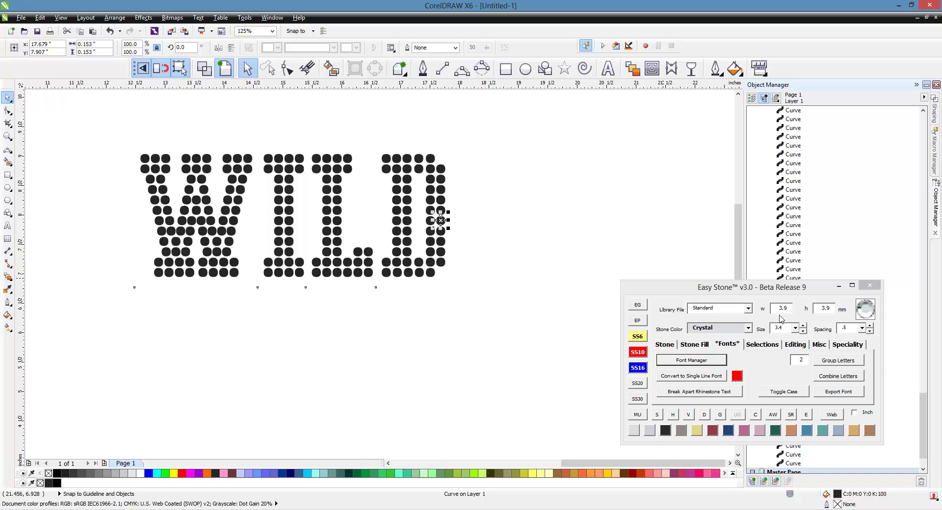
{"action": "left_click", "coordinate": [550, 276]}
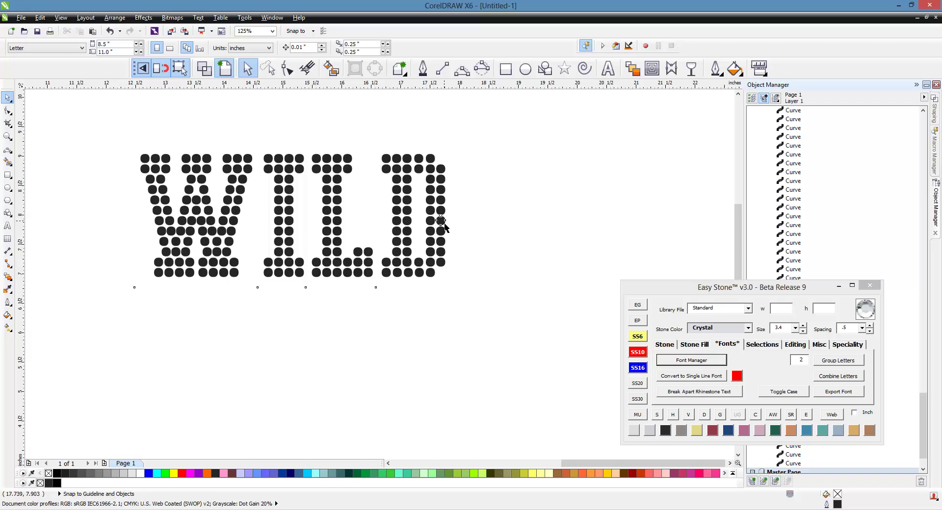
{"action": "left_click", "coordinate": [441, 220]}
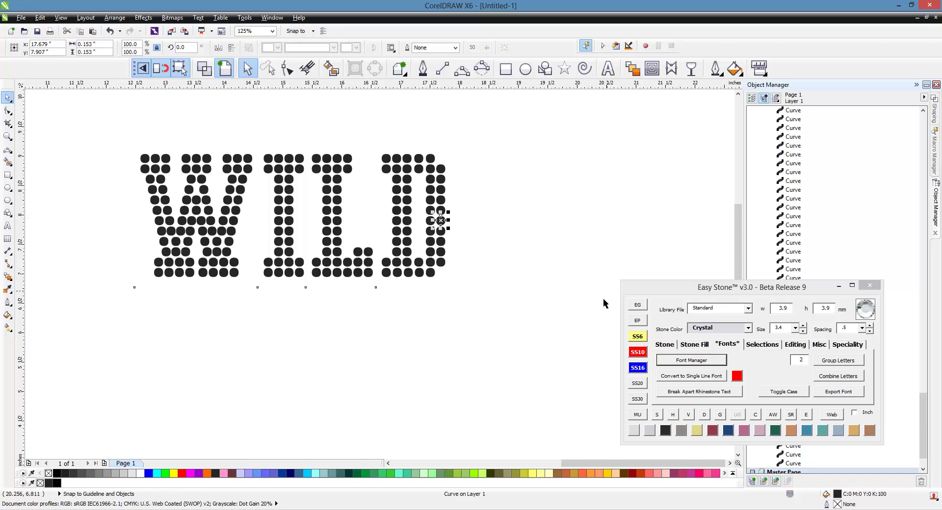
{"action": "left_click", "coordinate": [533, 292]}
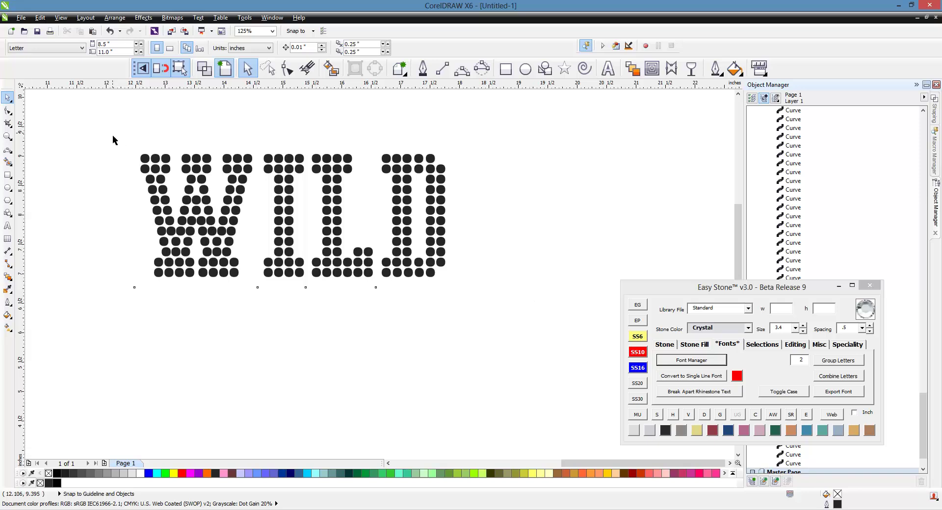
Step: Scale all the WILD stones to 123%
{"action": "left_click_drag", "start_coordinate": [104, 133], "coordinate": [491, 304]}
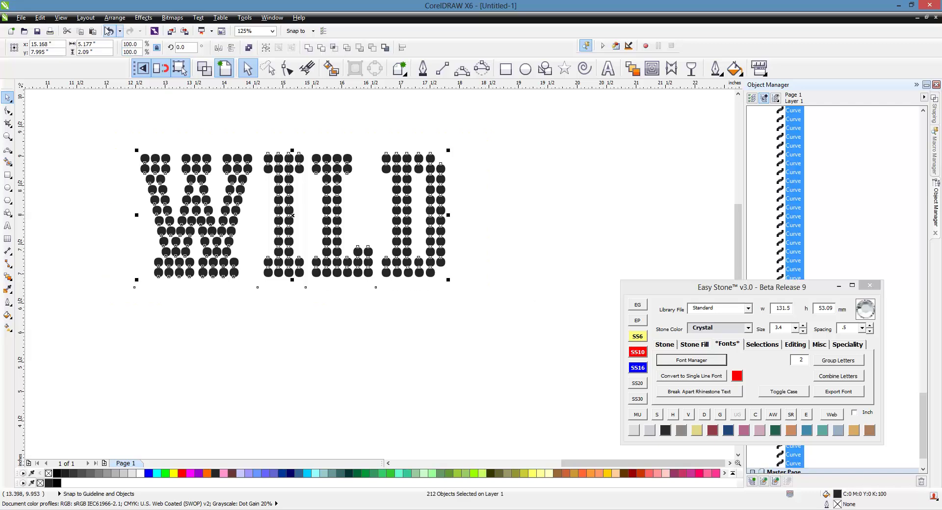
{"action": "double_click", "coordinate": [141, 45]}
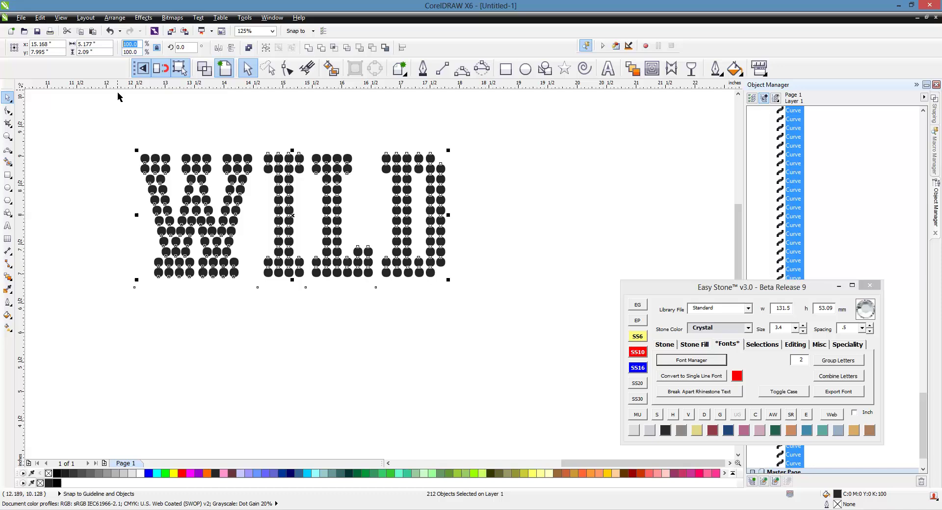
{"action": "type", "text": "123"}
{"action": "key", "text": "Return"}
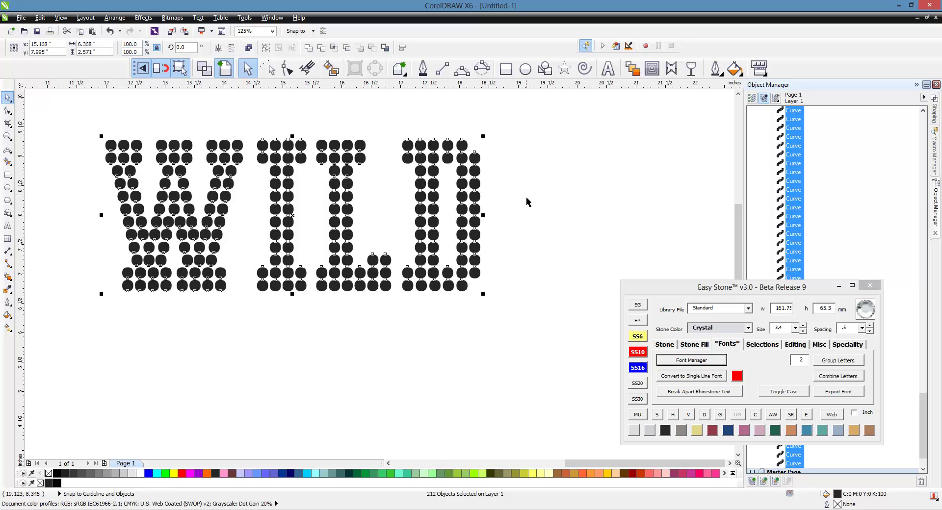
Step: Check a single D stone, which now measures 4.79 mm
{"action": "left_click", "coordinate": [475, 210]}
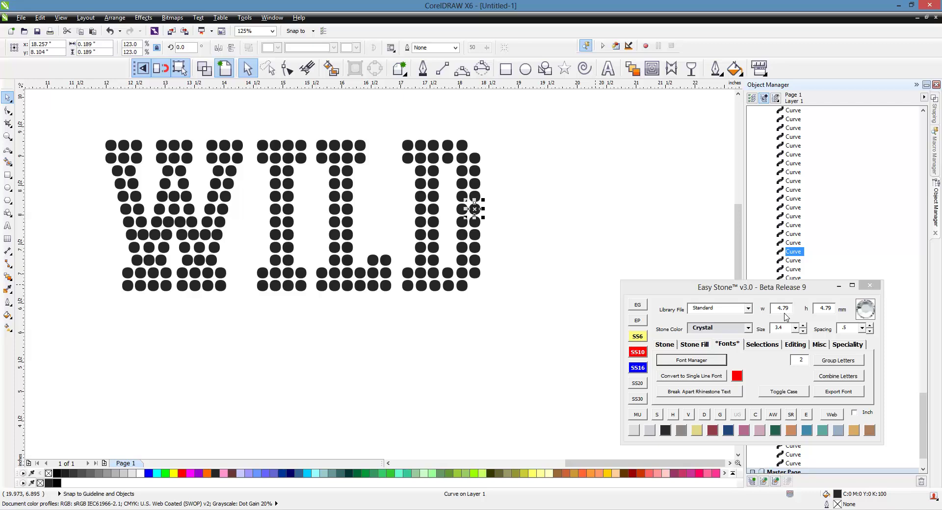
{"action": "left_click", "coordinate": [534, 227]}
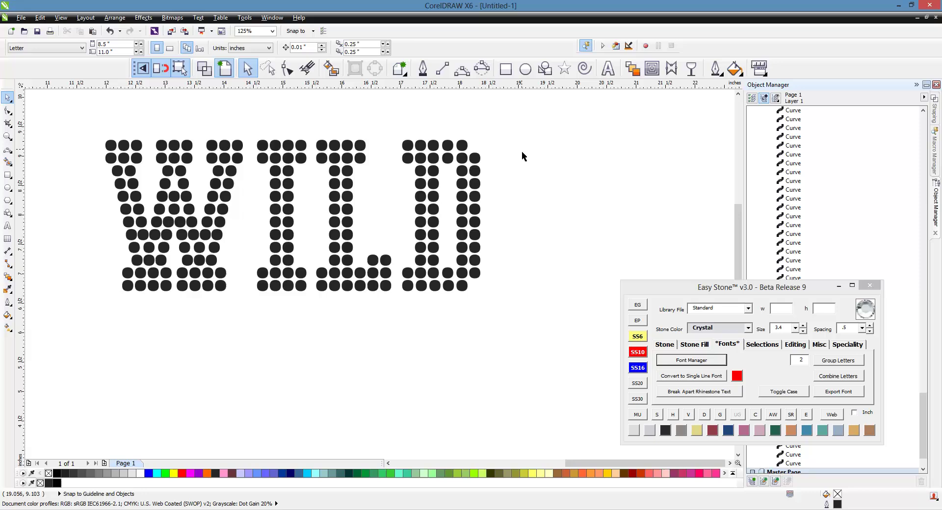
{"action": "left_click", "coordinate": [475, 197]}
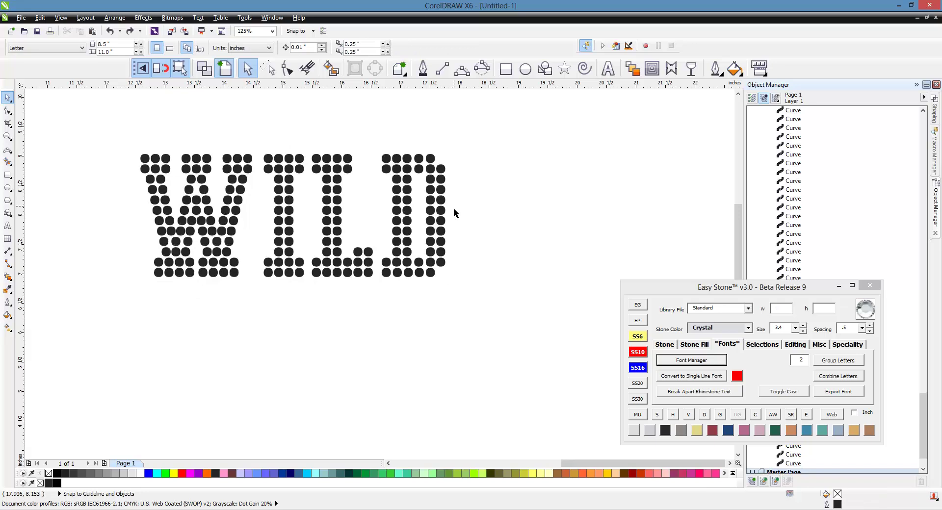
Step: Measure a D stone in Easy Stone to confirm it is back to 3.9 mm
{"action": "left_click", "coordinate": [441, 199]}
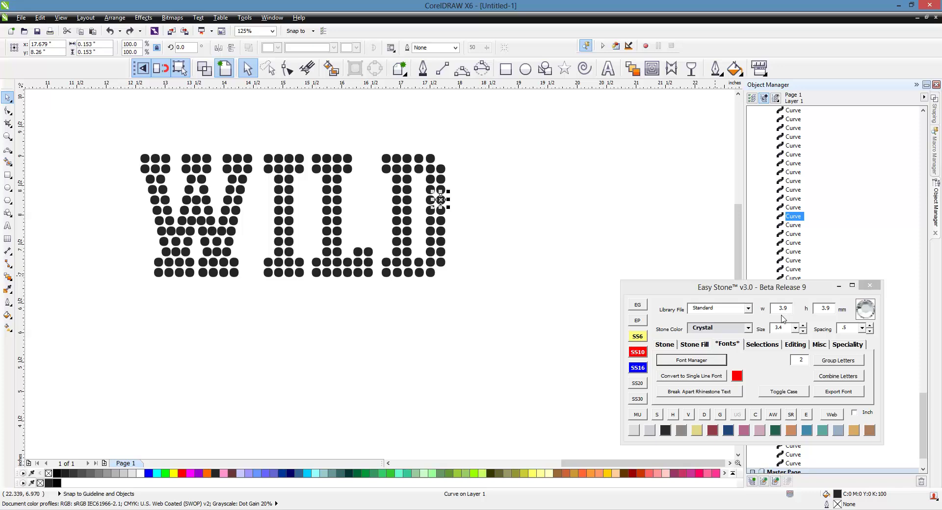
{"action": "left_click", "coordinate": [561, 208]}
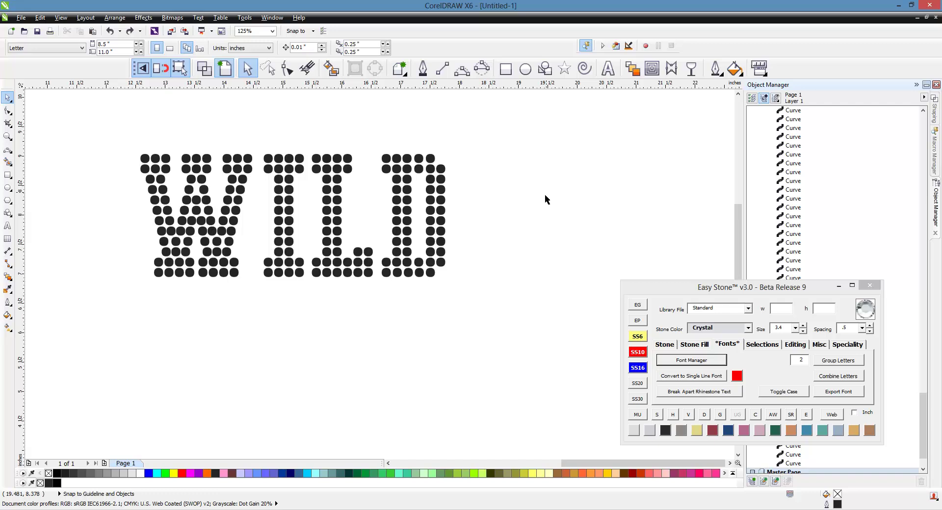
Step: Scale all WILD stones to 66.6% and check a D stone now measures about 2.6 mm
{"action": "left_click_drag", "start_coordinate": [519, 127], "coordinate": [114, 335]}
{"action": "double_click", "coordinate": [142, 45]}
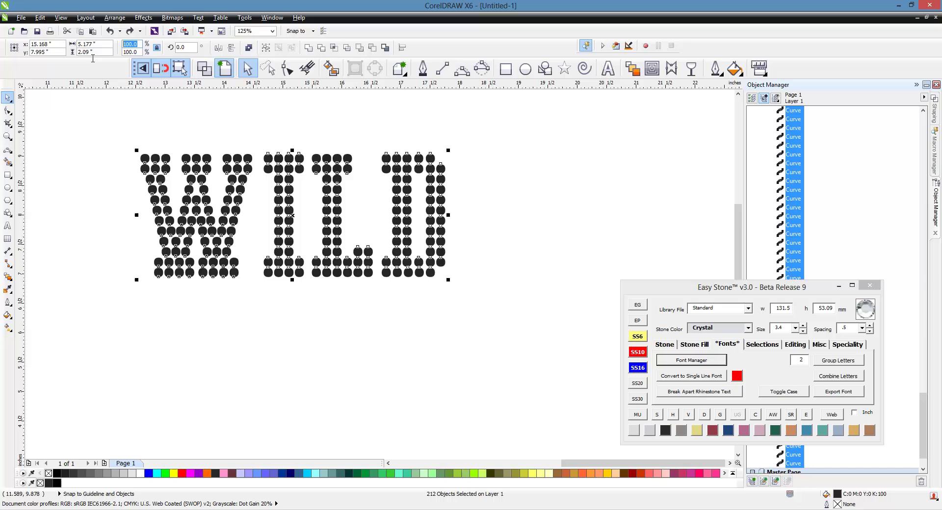
{"action": "type", "text": "66.6"}
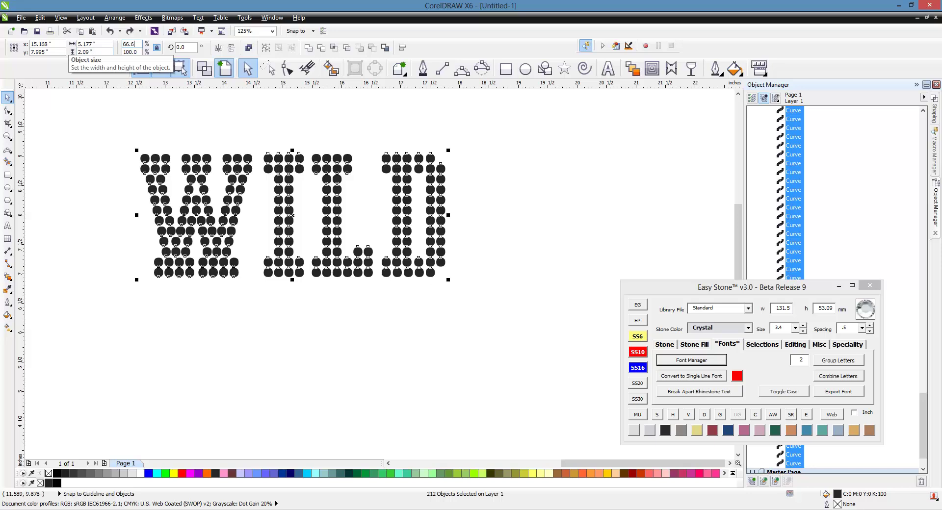
{"action": "key", "text": "Return"}
{"action": "key", "text": "Escape"}
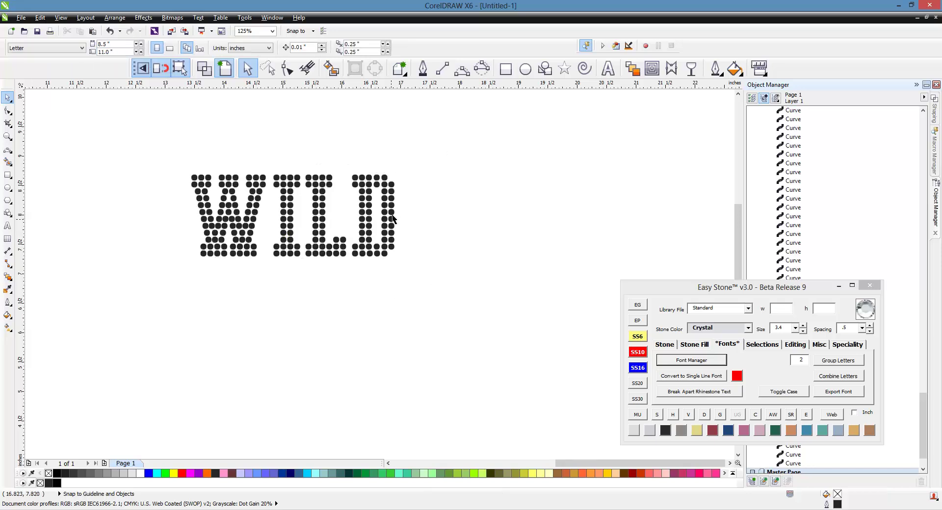
{"action": "left_click", "coordinate": [394, 217]}
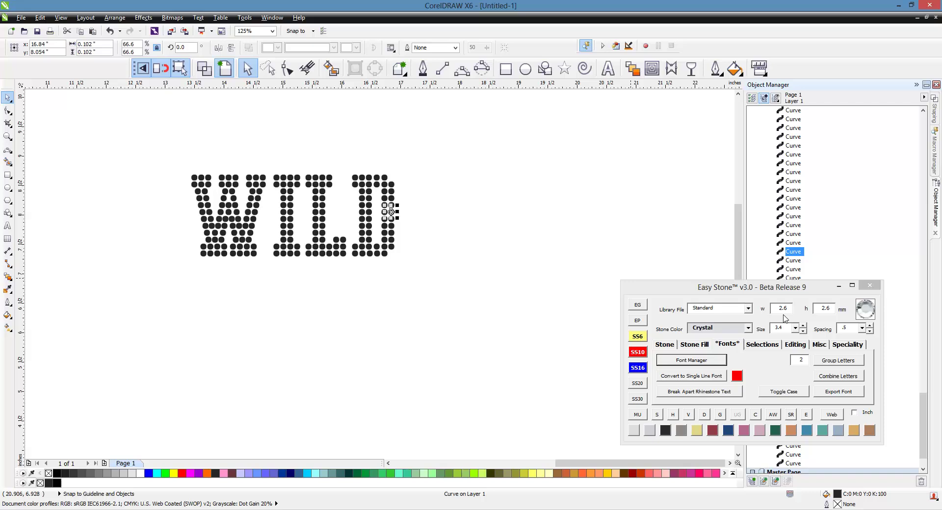
{"action": "left_click", "coordinate": [477, 213]}
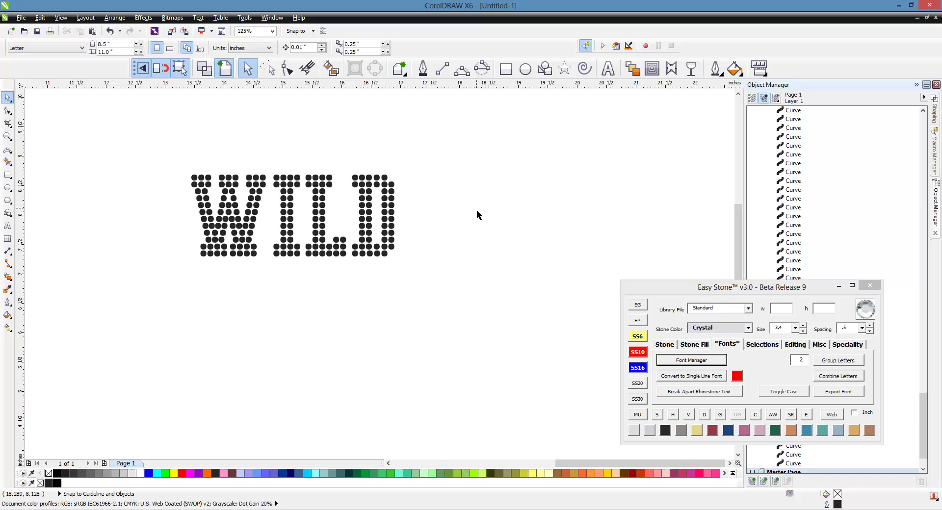
Step: Read the current stone size of a D stone with Easy Stone's Speciality Scale Design
{"action": "left_click", "coordinate": [392, 208]}
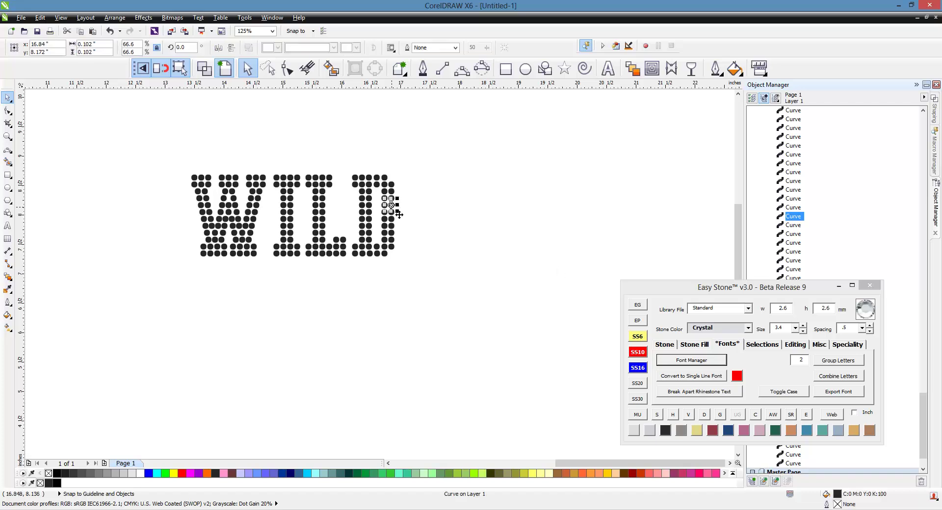
{"action": "left_click", "coordinate": [856, 346]}
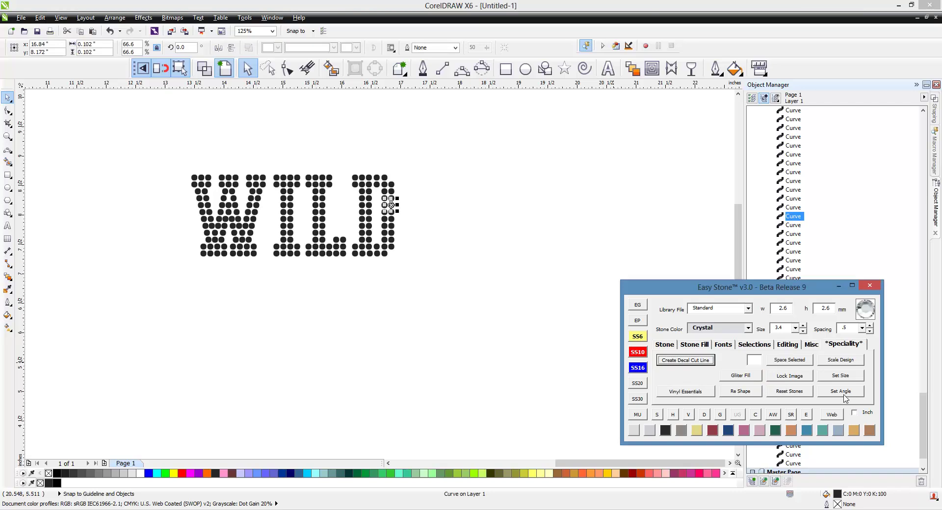
{"action": "left_click", "coordinate": [396, 208]}
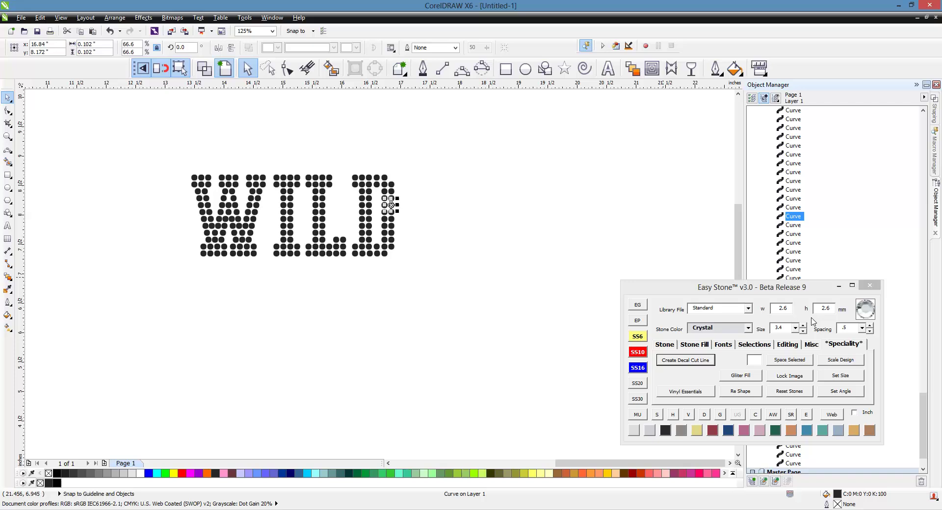
{"action": "left_click", "coordinate": [839, 361]}
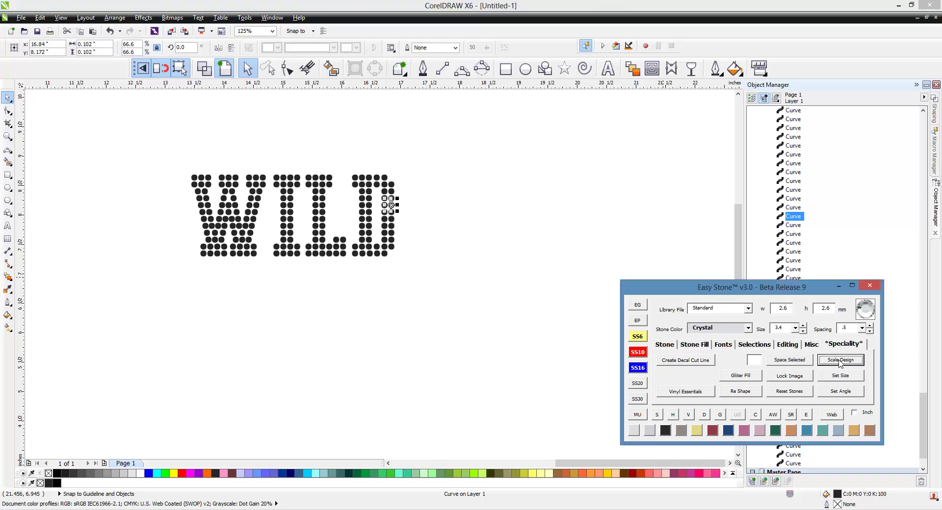
{"action": "left_click", "coordinate": [488, 278]}
{"action": "left_click", "coordinate": [440, 217]}
Step: Rescale all WILD stones to size 4.8 with Easy Stone Scale Design
{"action": "left_click_drag", "start_coordinate": [443, 152], "coordinate": [165, 308]}
{"action": "left_click", "coordinate": [796, 328]}
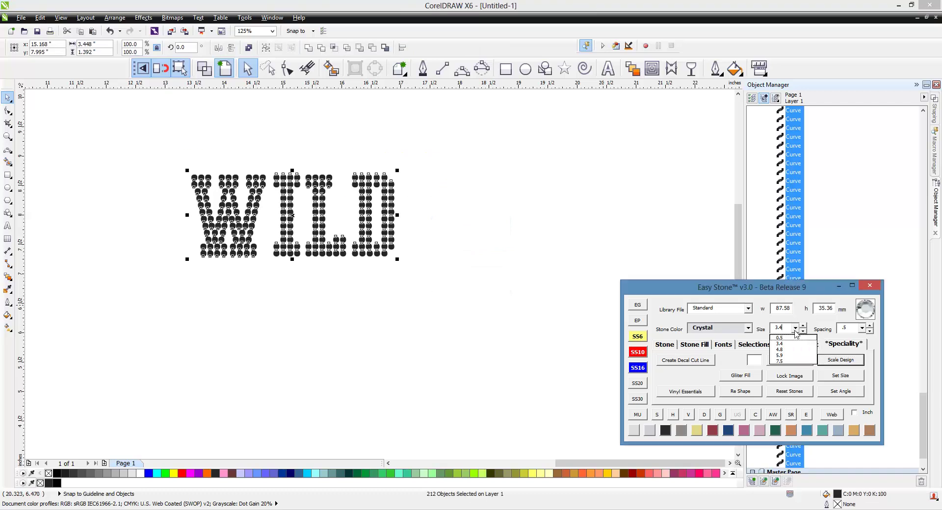
{"action": "left_click", "coordinate": [785, 350]}
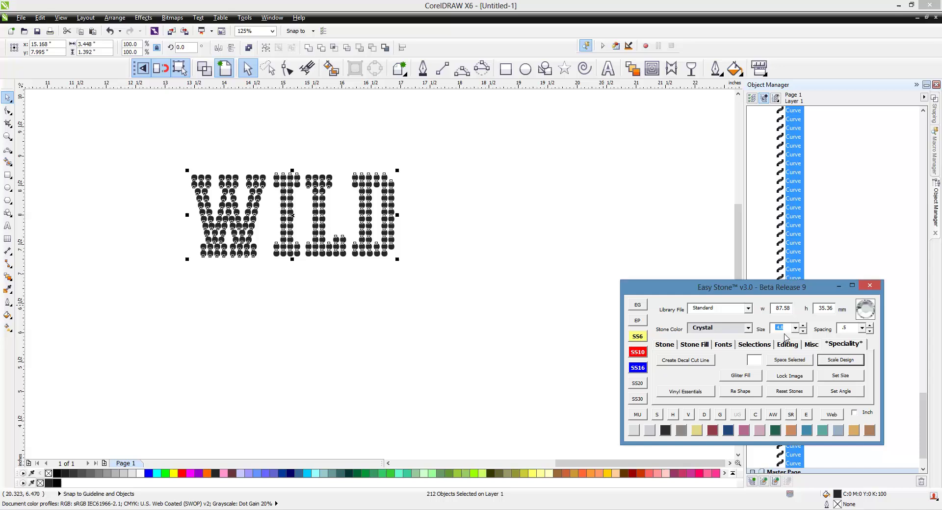
{"action": "left_click", "coordinate": [860, 361]}
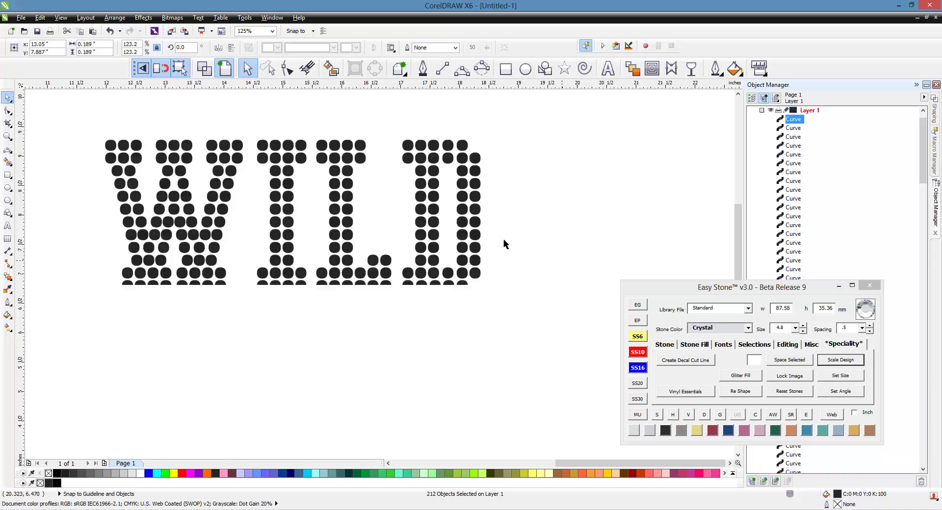
Step: Confirm with Scale Design that a D stone now reports size 4.8
{"action": "left_click", "coordinate": [476, 211]}
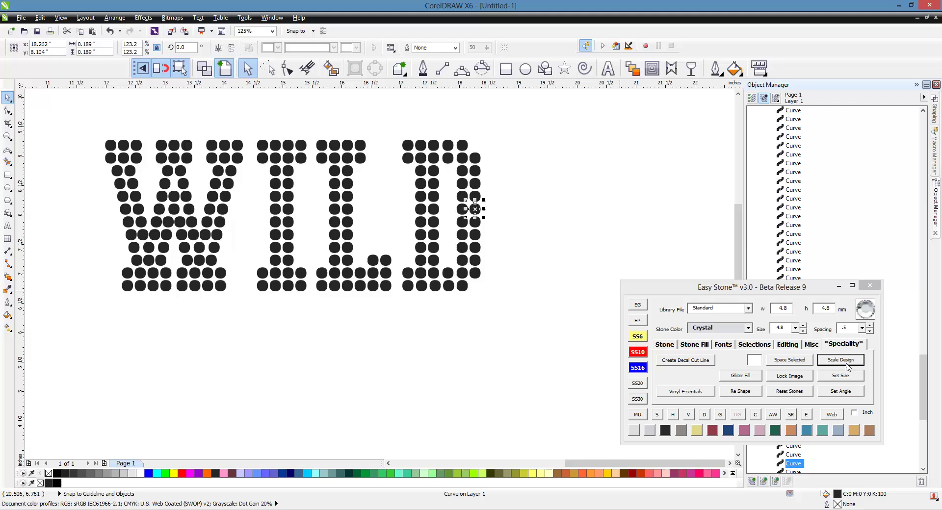
{"action": "left_click", "coordinate": [846, 361]}
{"action": "left_click", "coordinate": [527, 245]}
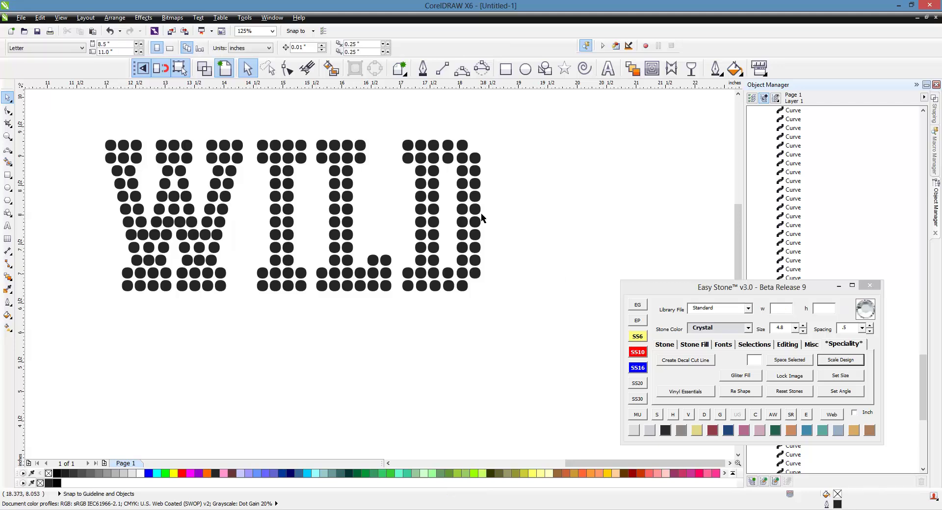
{"action": "left_click", "coordinate": [475, 209]}
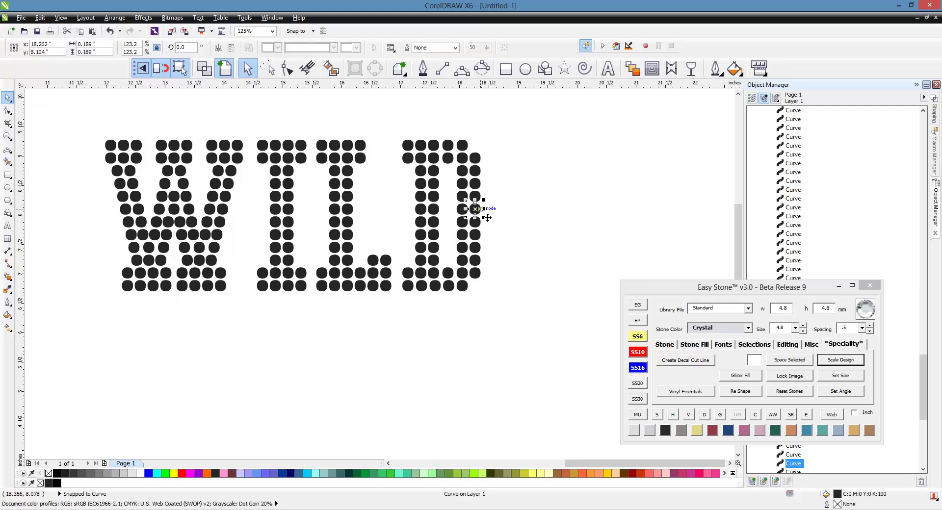
{"action": "left_click", "coordinate": [841, 362]}
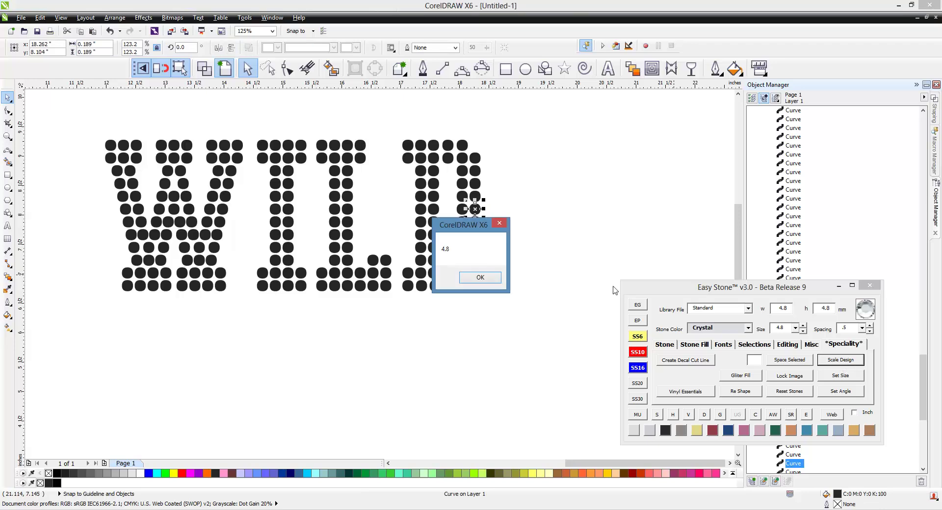
{"action": "left_click", "coordinate": [480, 277]}
Step: Rescale all WILD stones down to size 3.4 with Easy Stone Scale Design
{"action": "left_click_drag", "start_coordinate": [502, 113], "coordinate": [96, 330]}
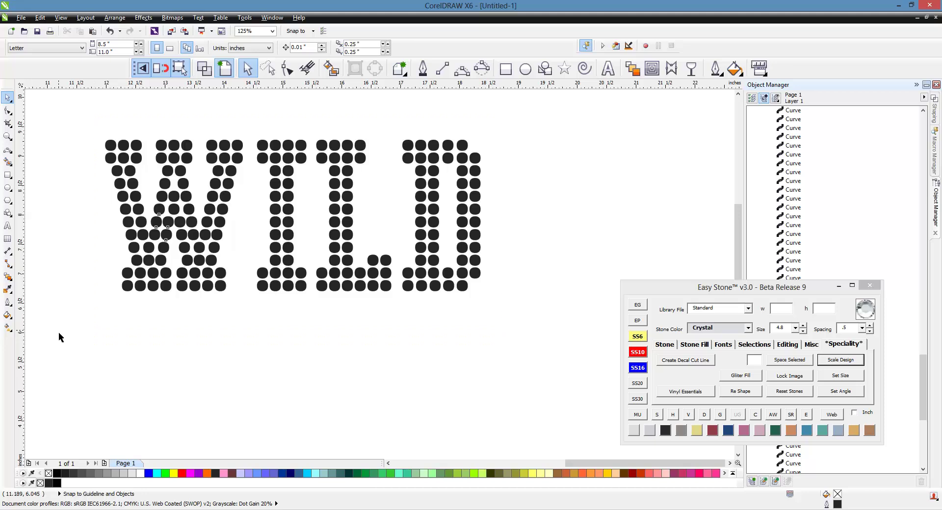
{"action": "left_click", "coordinate": [796, 329]}
{"action": "left_click", "coordinate": [797, 328]}
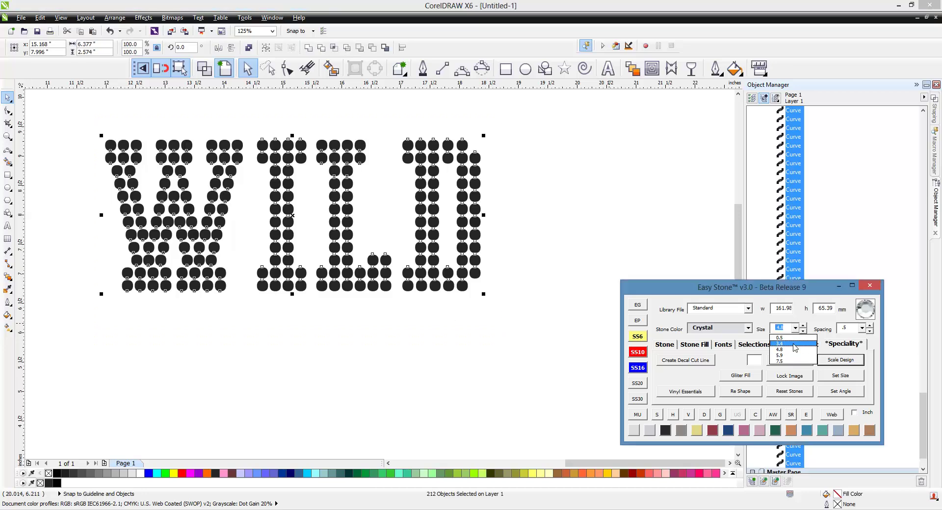
{"action": "left_click", "coordinate": [796, 346]}
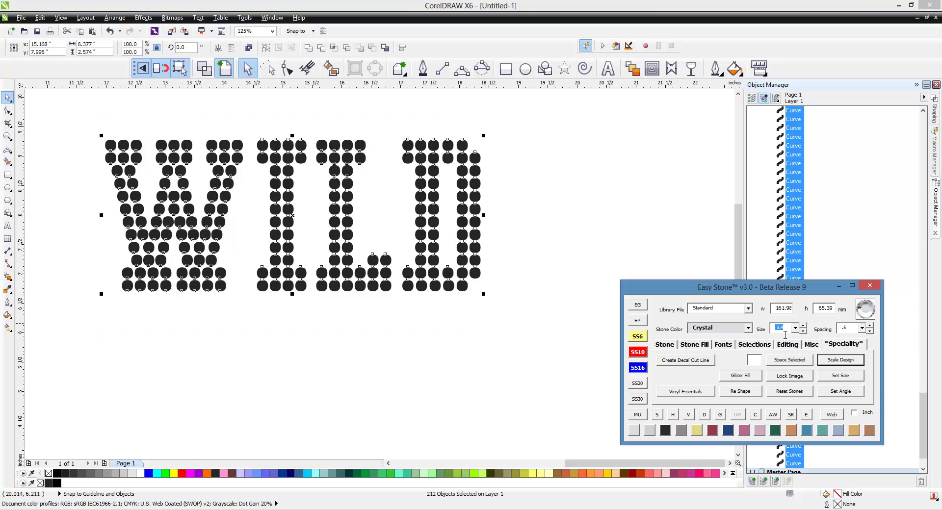
{"action": "left_click", "coordinate": [840, 360]}
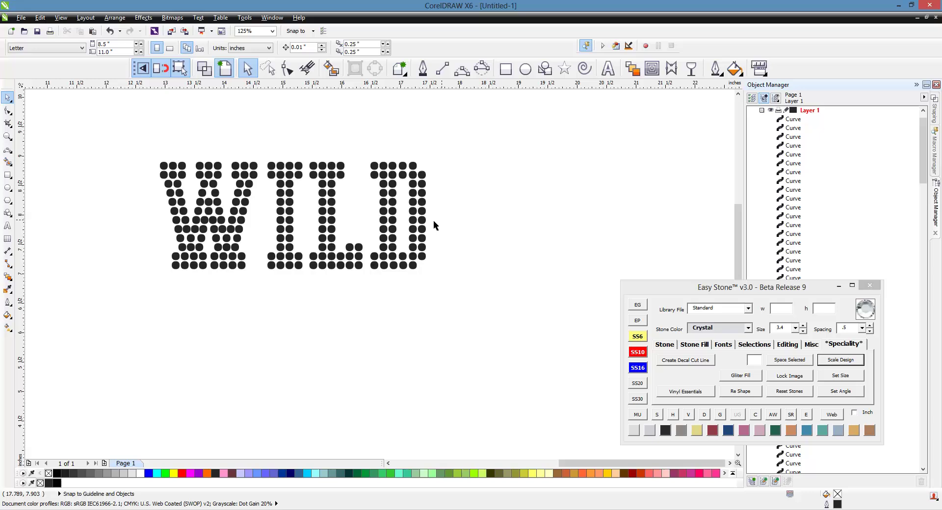
Step: Check a stone reads 3.4 mm and shift the Easy Stone window slightly left
{"action": "left_click", "coordinate": [421, 212]}
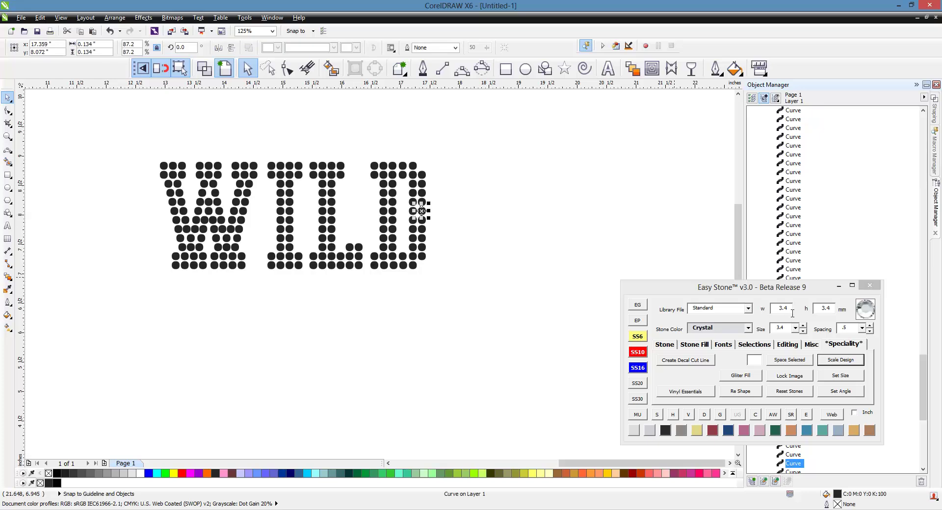
{"action": "left_click", "coordinate": [548, 300]}
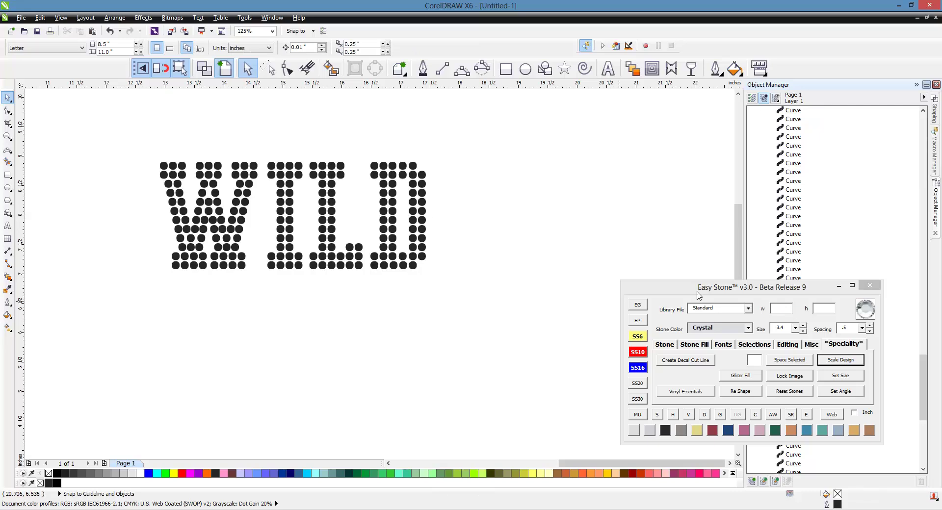
{"action": "left_click_drag", "start_coordinate": [695, 287], "coordinate": [679, 286]}
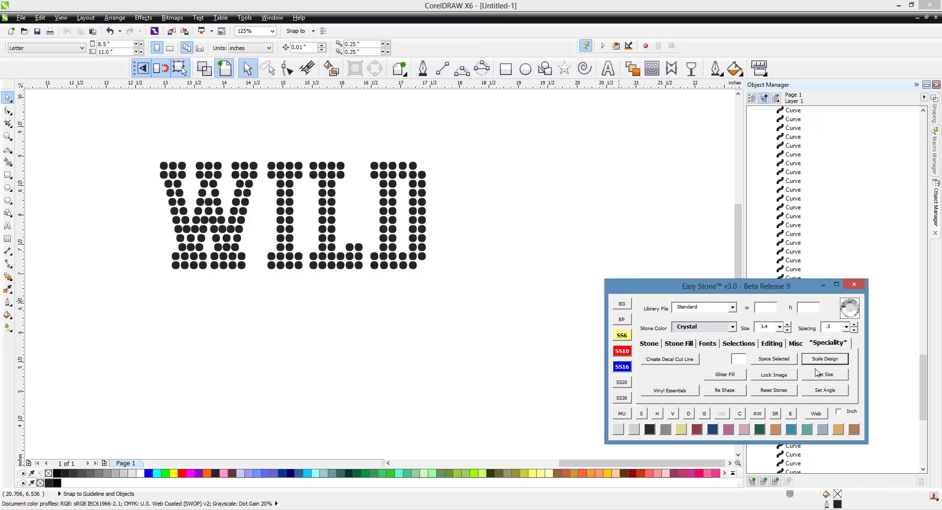